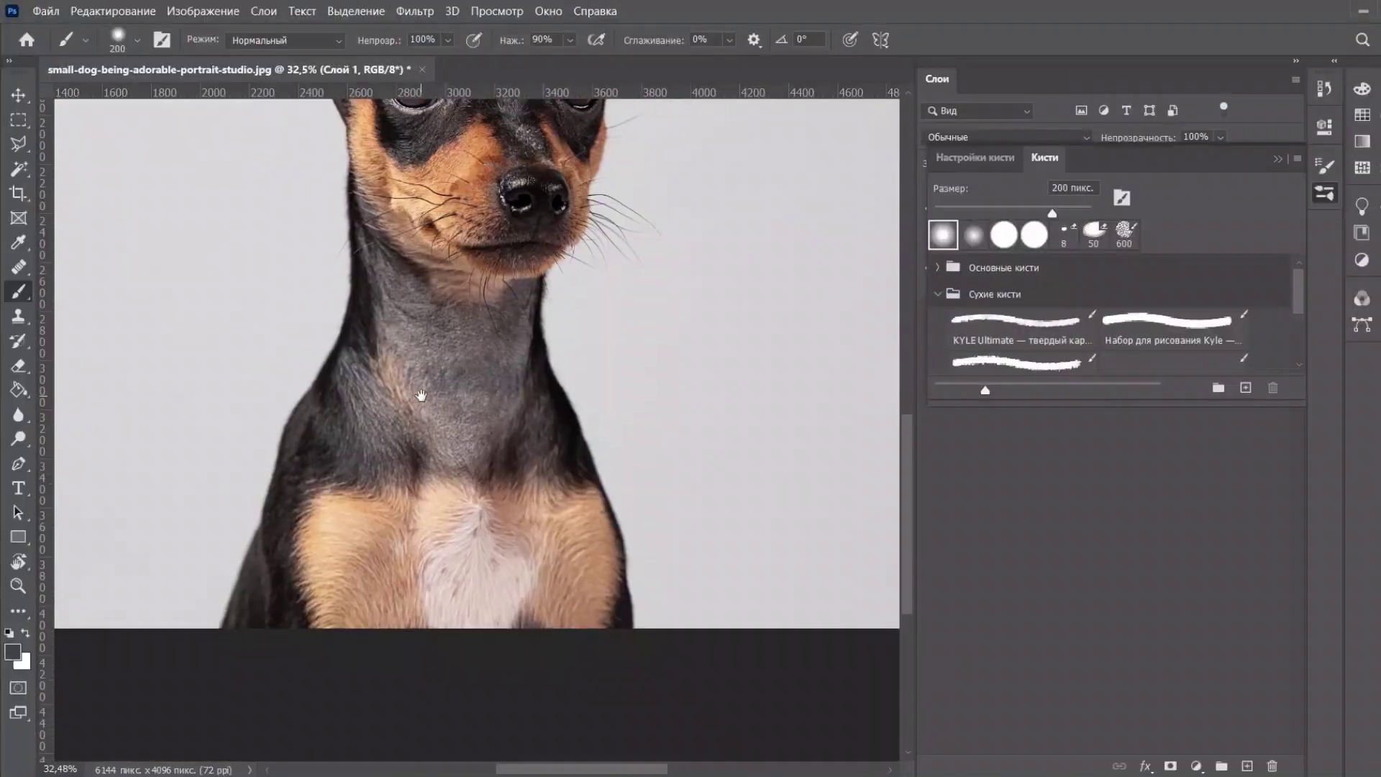
# - Paint a soft dark grey outline along the dog's body, neck, ears and head on Слой 1
pyautogui.moveTo(239, 635)
pyautogui.mouseDown()
pyautogui.moveTo(305, 419)
pyautogui.moveTo(314, 518)
pyautogui.mouseUp()
pyautogui.moveTo(332, 475); pyautogui.dragTo(372, 338)
pyautogui.moveTo(372, 258)
pyautogui.mouseDown()
pyautogui.moveTo(335, 465)
pyautogui.moveTo(246, 295)
pyautogui.moveTo(271, 220)
pyautogui.moveTo(317, 231)
pyautogui.moveTo(407, 302)
pyautogui.moveTo(525, 173)
pyautogui.moveTo(577, 146)
pyautogui.moveTo(585, 187)
pyautogui.moveTo(534, 386)
pyautogui.moveTo(528, 486)
pyautogui.mouseUp()
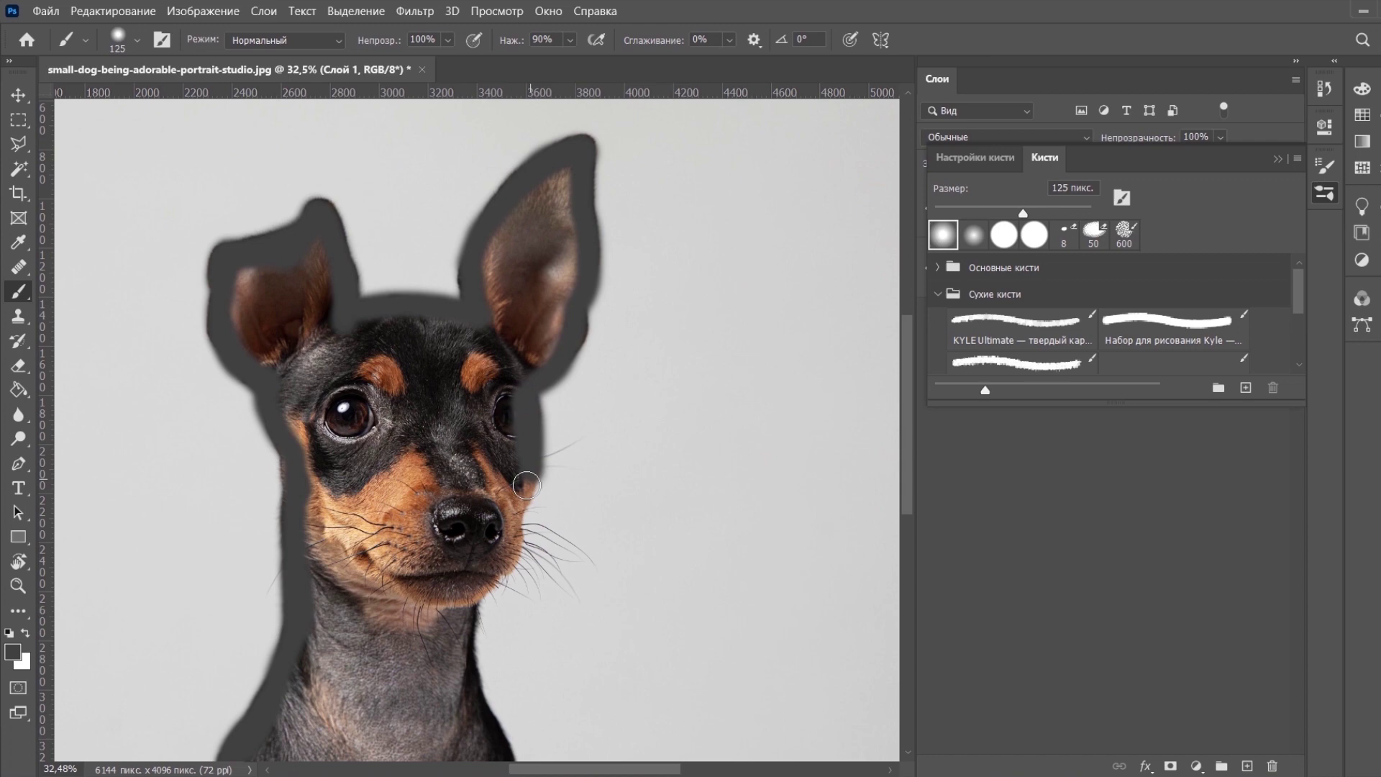
pyautogui.moveTo(497, 566); pyautogui.dragTo(508, 516)
pyautogui.moveTo(491, 519)
pyautogui.mouseDown()
pyautogui.moveTo(505, 425)
pyautogui.moveTo(486, 479)
pyautogui.mouseUp()
pyautogui.moveTo(486, 479)
pyautogui.mouseDown()
pyautogui.moveTo(455, 335)
pyautogui.moveTo(496, 494)
pyautogui.moveTo(549, 618)
pyautogui.moveTo(564, 724)
pyautogui.mouseUp()
# - Fill the rest of the dog's silhouette with dark grey using a larger soft 300 px brush
pyautogui.press(']')
pyautogui.press(']')
pyautogui.press(']')
pyautogui.press(']')
pyautogui.press(']')
pyautogui.press(']')
pyautogui.press(']')
pyautogui.press(']')
pyautogui.press('[')
pyautogui.press('[')
pyautogui.press('[')
pyautogui.moveTo(225, 651)
pyautogui.mouseDown()
pyautogui.moveTo(277, 540)
pyautogui.moveTo(515, 672)
pyautogui.moveTo(364, 493)
pyautogui.moveTo(455, 482)
pyautogui.moveTo(451, 595)
pyautogui.mouseUp()
pyautogui.moveTo(345, 525)
pyautogui.mouseDown()
pyautogui.moveTo(431, 468)
pyautogui.moveTo(478, 364)
pyautogui.moveTo(494, 395)
pyautogui.mouseUp()
pyautogui.moveTo(494, 394); pyautogui.dragTo(491, 521)
pyautogui.moveTo(305, 376)
pyautogui.mouseDown()
pyautogui.moveTo(456, 451)
pyautogui.moveTo(457, 367)
pyautogui.moveTo(487, 365)
pyautogui.moveTo(297, 340)
pyautogui.moveTo(305, 271)
pyautogui.moveTo(519, 255)
pyautogui.moveTo(555, 175)
pyautogui.mouseUp()
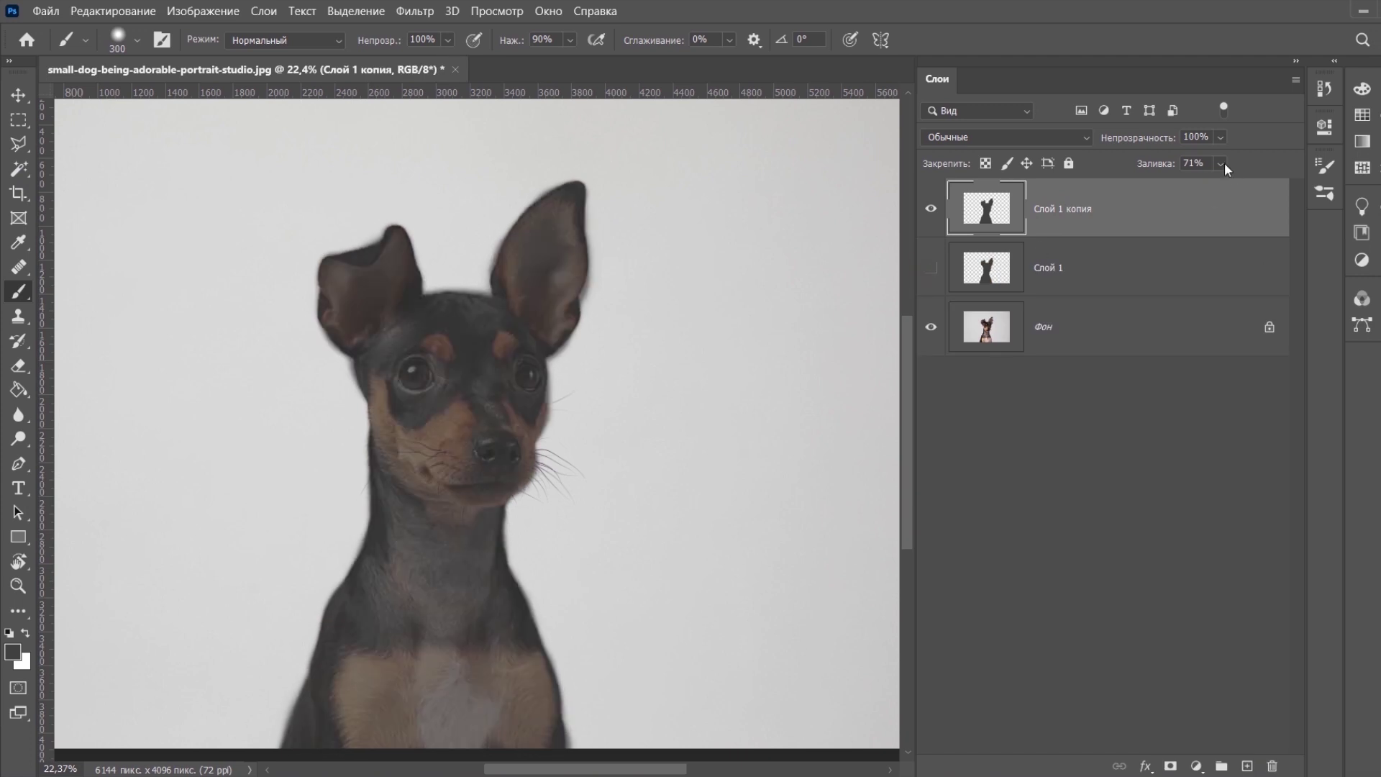
# - Set the fill of Слой 1 копия to 89% and erase the neck and chest from it with a soft eraser up to 400 px
pyautogui.moveTo(1220, 164); pyautogui.dragTo(1255, 187)
pyautogui.press('e')
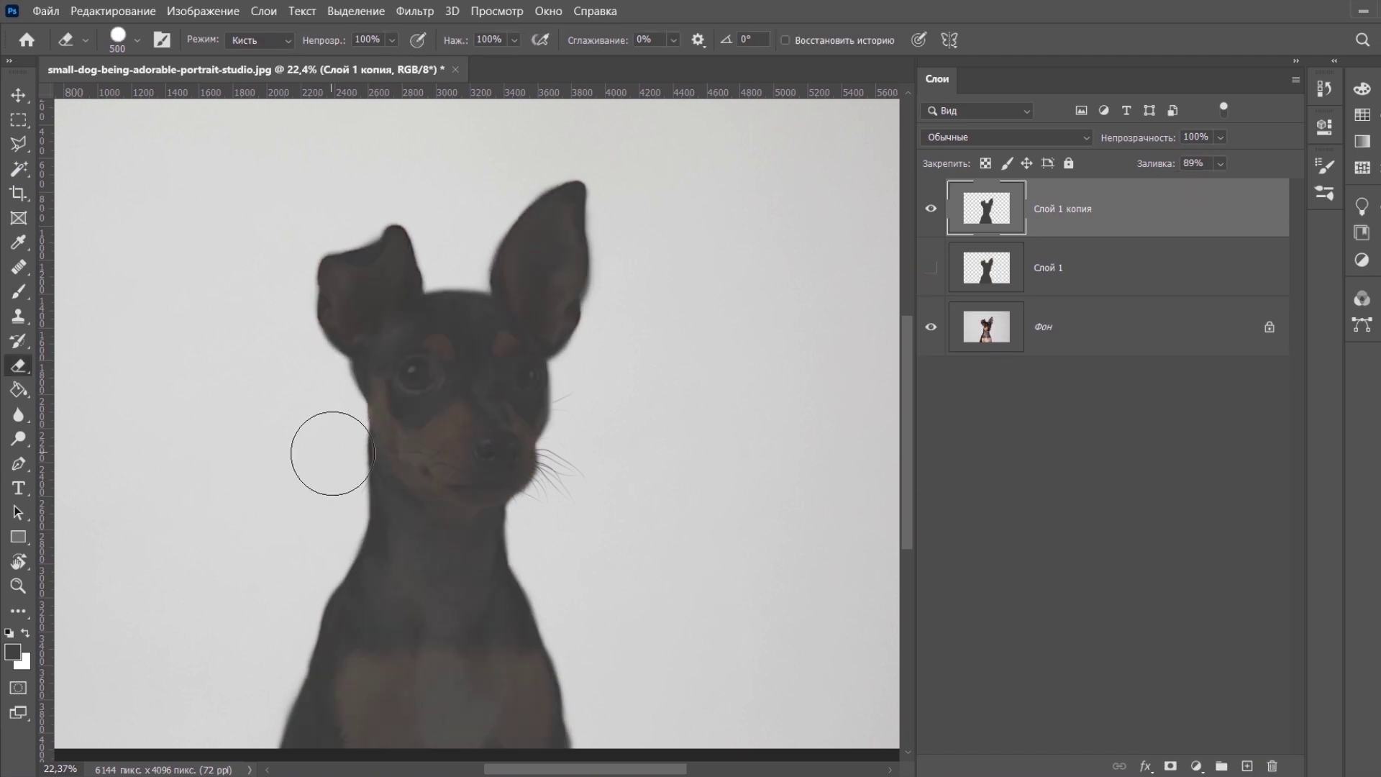
pyautogui.click(137, 41)
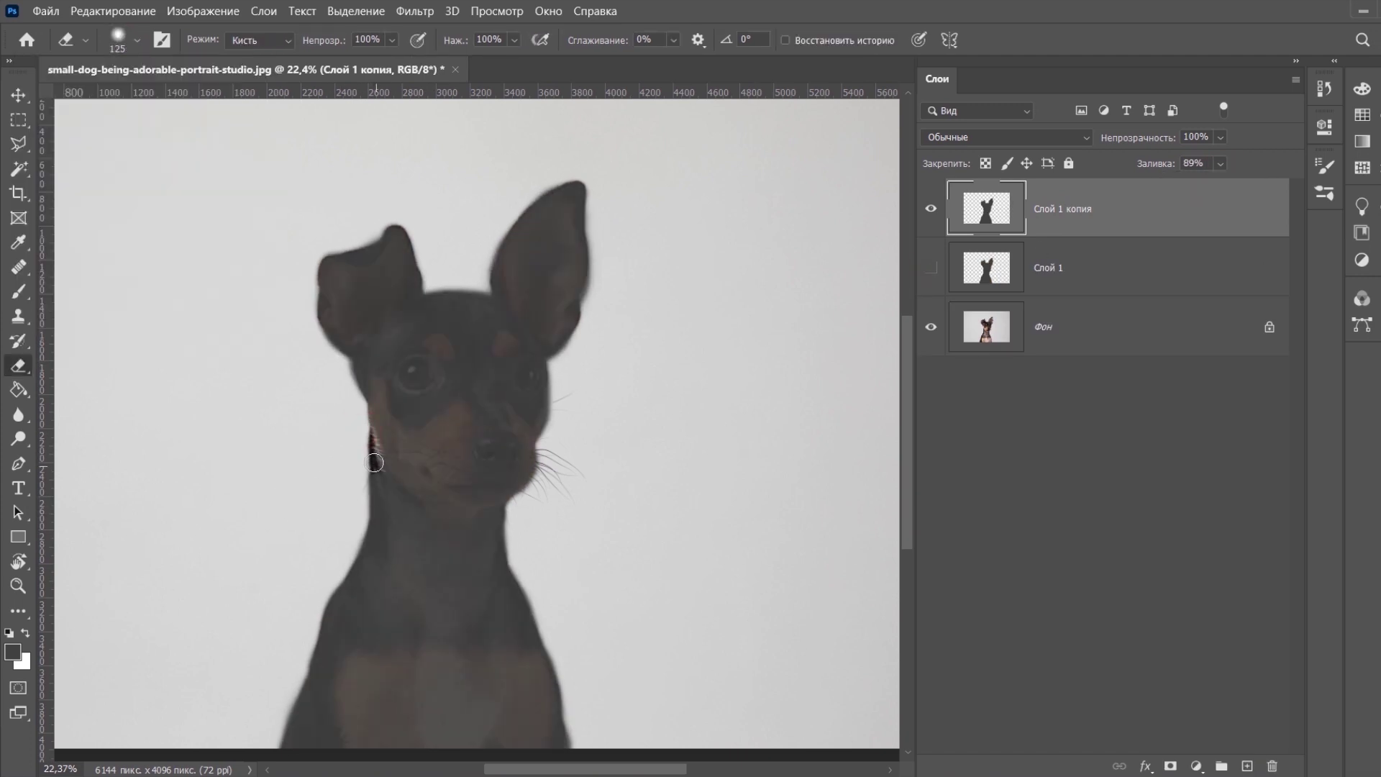
pyautogui.moveTo(370, 463)
pyautogui.mouseDown()
pyautogui.moveTo(449, 524)
pyautogui.moveTo(524, 530)
pyautogui.mouseUp()
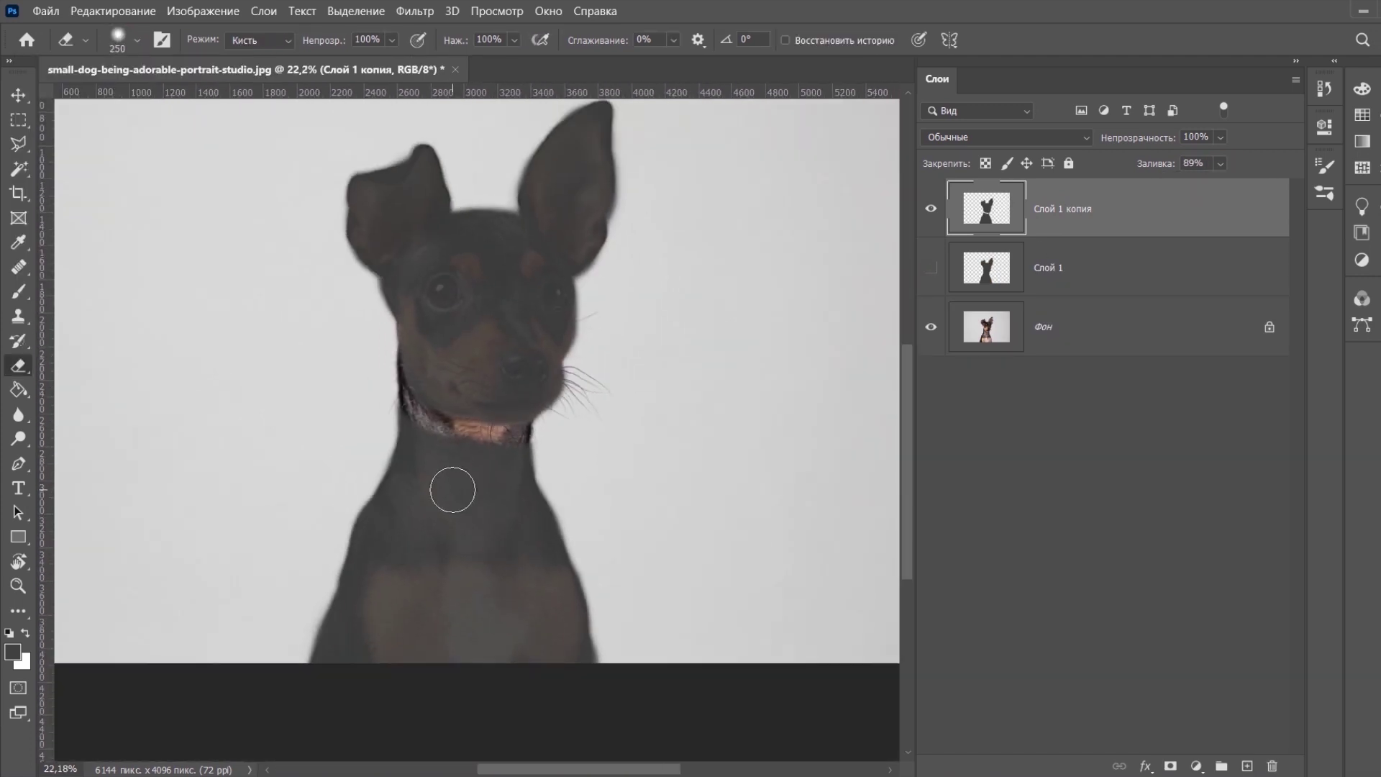
pyautogui.press(']')
pyautogui.press(']')
pyautogui.moveTo(413, 522)
pyautogui.mouseDown()
pyautogui.moveTo(614, 540)
pyautogui.moveTo(453, 446)
pyautogui.mouseUp()
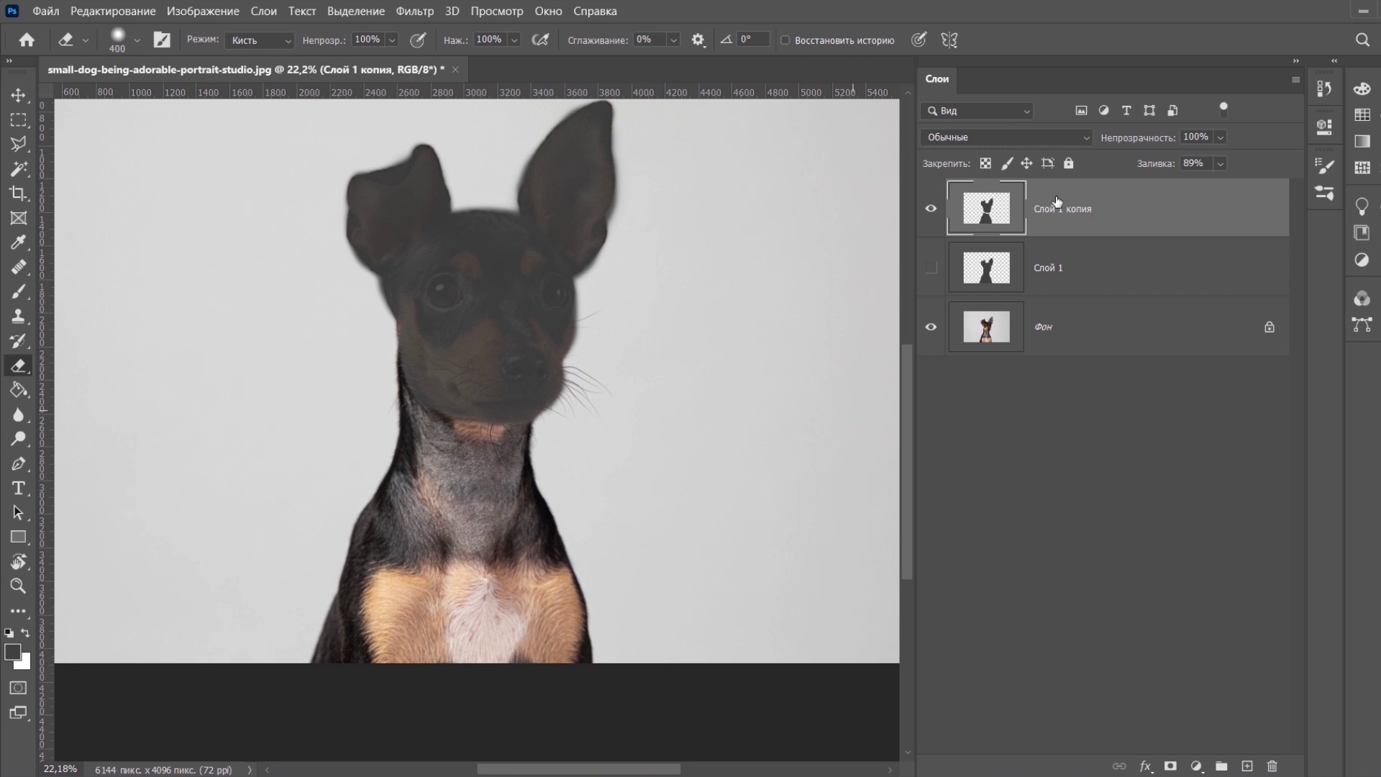
# - Lighten the head silhouette on Слой 1 копия to mid grey and set the layer's fill to 100%
pyautogui.click(202, 11)
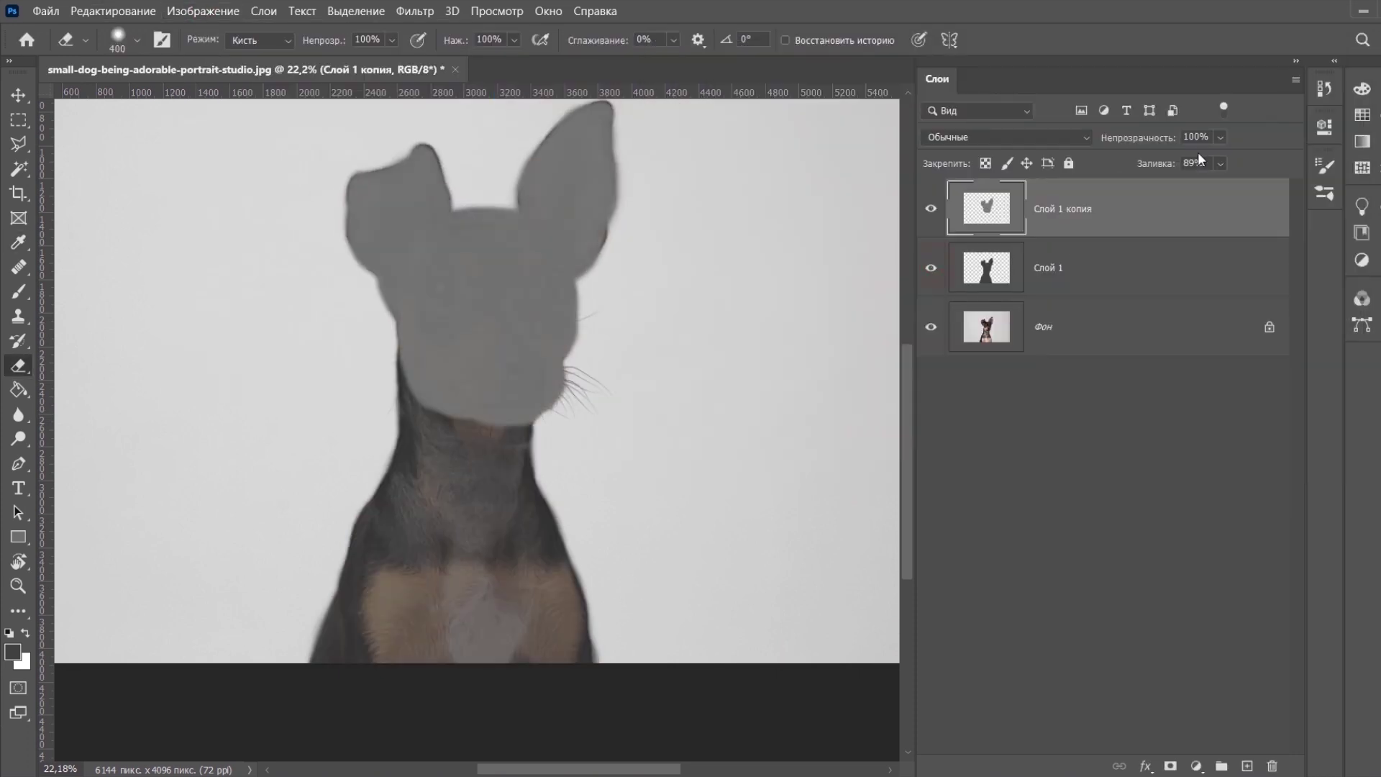
pyautogui.moveTo(1221, 163); pyautogui.dragTo(1308, 191)
# - Hide the background photo and paint dark grey over the remaining gaps in the body silhouette on Слой 1
pyautogui.press('b')
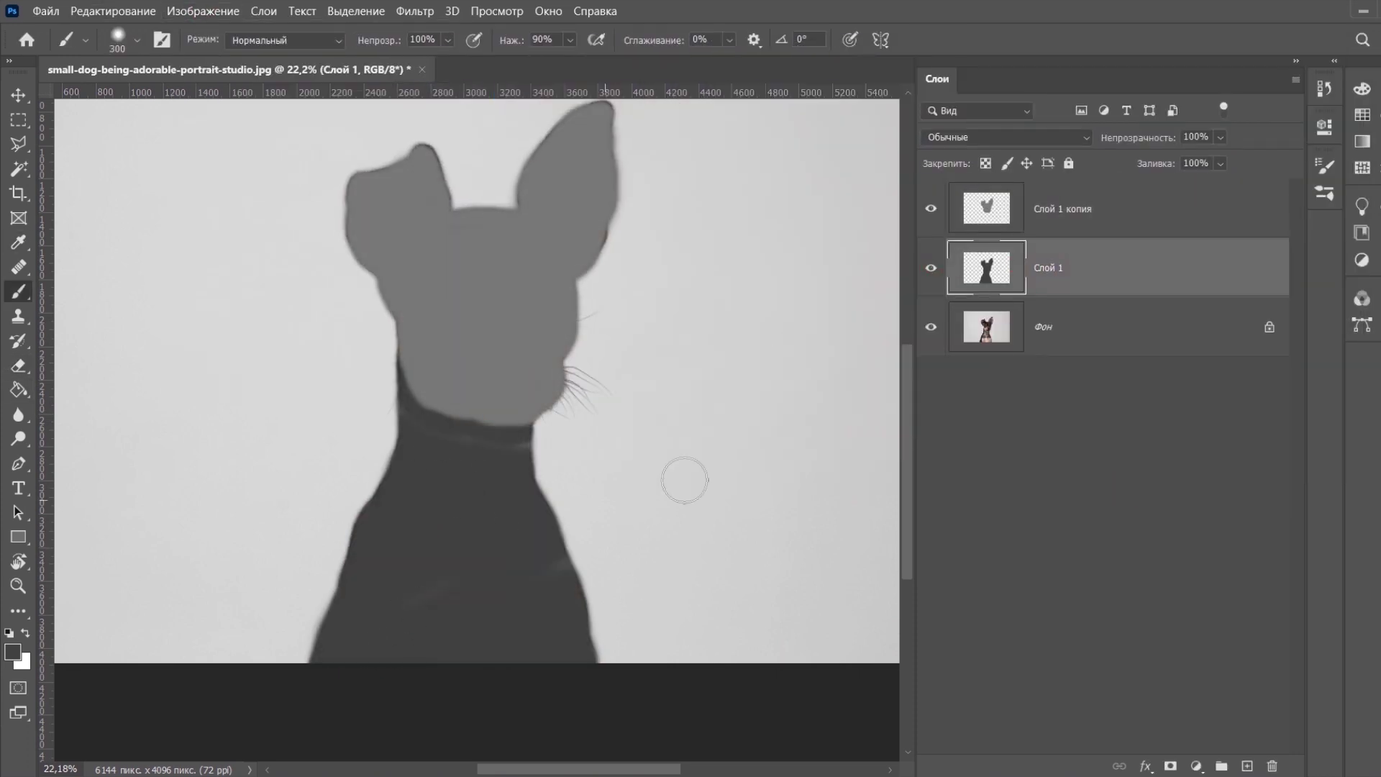
pyautogui.click(933, 329)
pyautogui.click(931, 209)
pyautogui.click(931, 209)
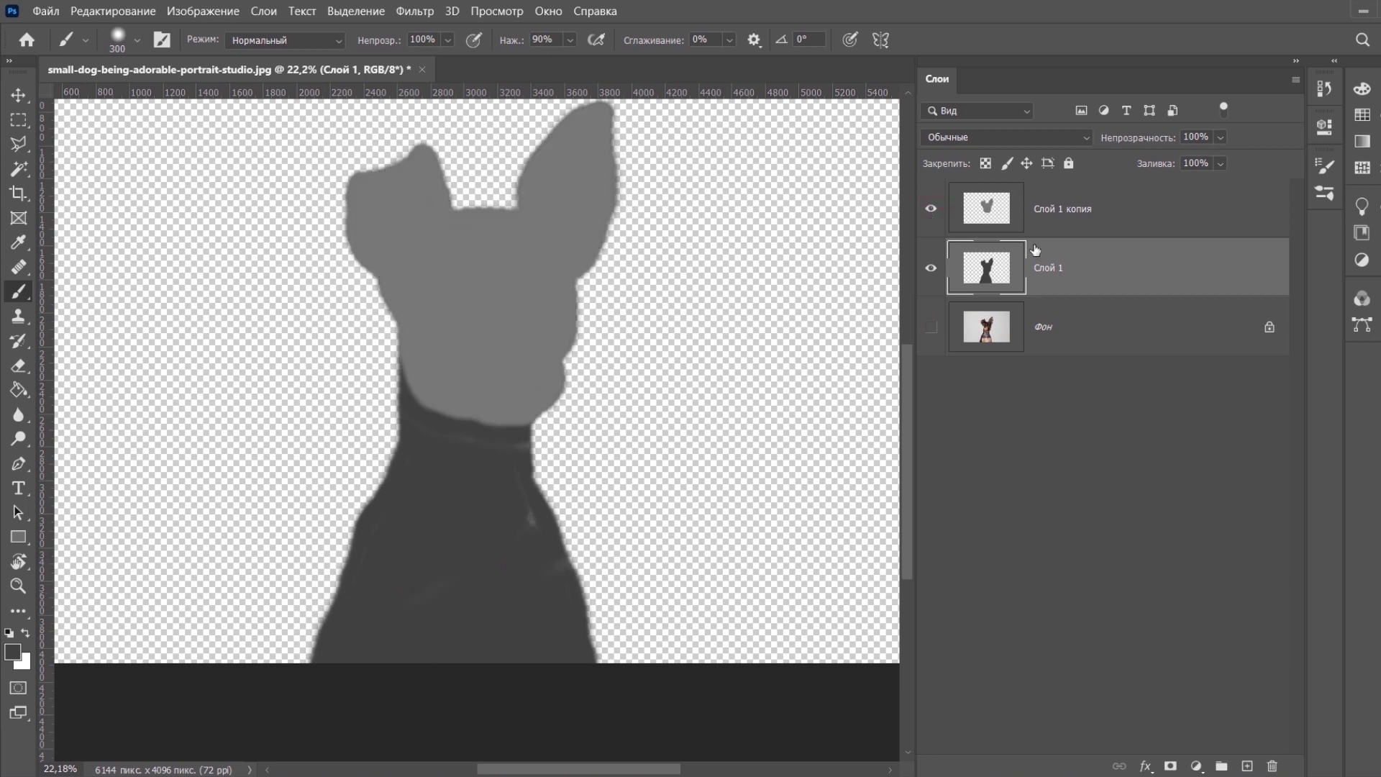
pyautogui.click(1079, 210)
pyautogui.press('e')
pyautogui.click(1072, 273)
pyautogui.press('b')
pyautogui.moveTo(389, 547)
pyautogui.mouseDown()
pyautogui.moveTo(460, 487)
pyautogui.moveTo(555, 499)
pyautogui.mouseUp()
# - Select both silhouette layers and lower their fill to 33%, with the background photo shown again
pyautogui.keyDown('shift'); pyautogui.click(1084, 210); pyautogui.keyUp('shift')
pyautogui.click(1162, 504)
pyautogui.click(1066, 226)
pyautogui.keyDown('shift'); pyautogui.click(1064, 267); pyautogui.keyUp('shift')
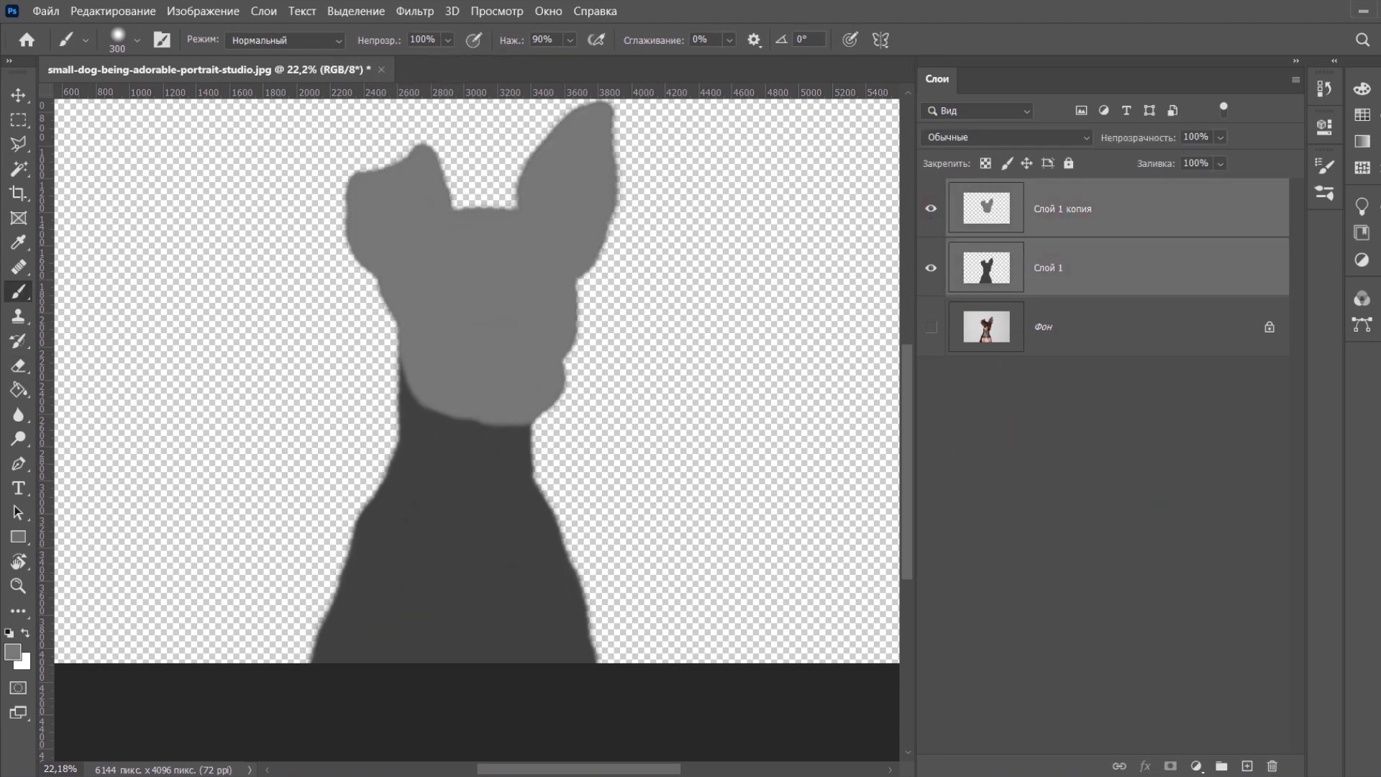
pyautogui.doubleClick(931, 209)
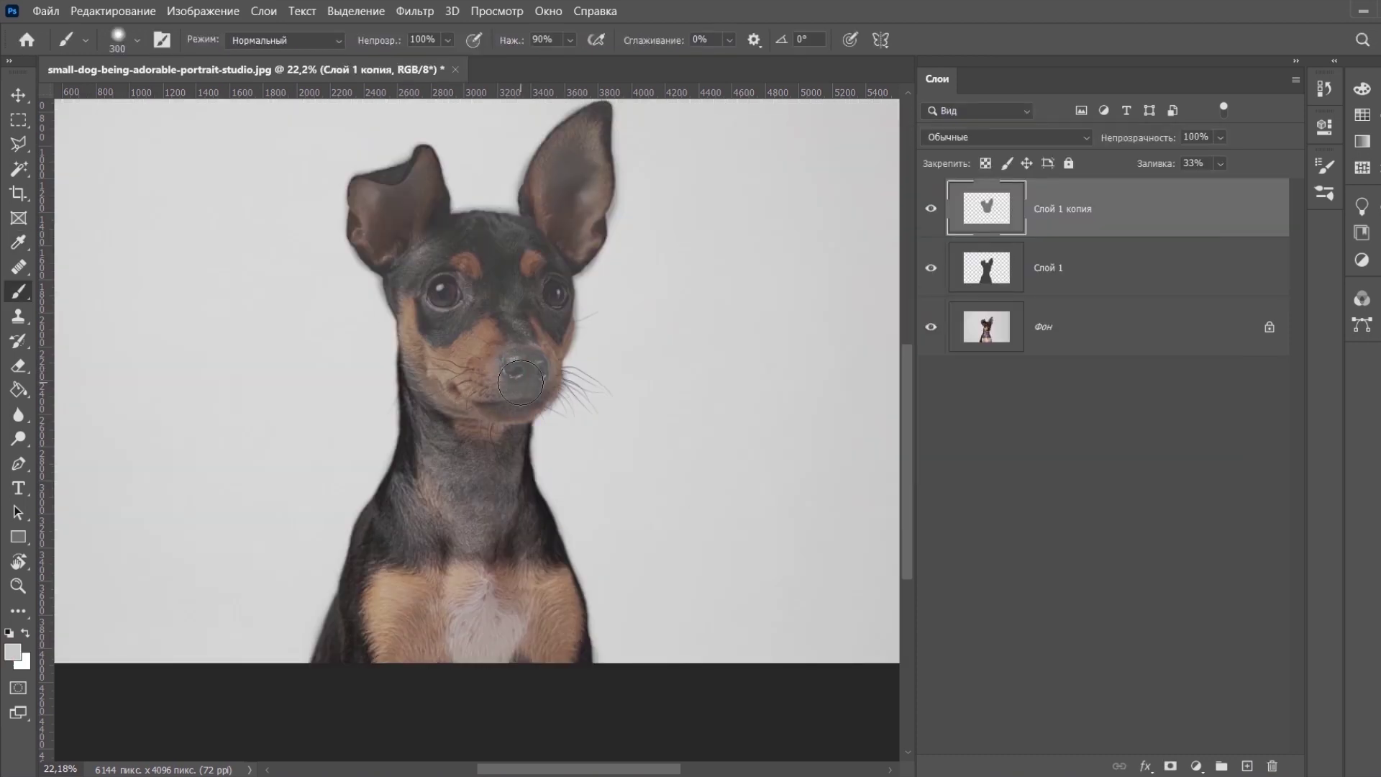
# - Add a new layer above the head silhouette and paint the tip of the snout in light grey c7c7c7
pyautogui.scroll(4, 562, 396)
pyautogui.press('[')
pyautogui.press('[')
pyautogui.press('[')
pyautogui.press('[')
pyautogui.press('[')
pyautogui.click(555, 422)
pyautogui.press('e')
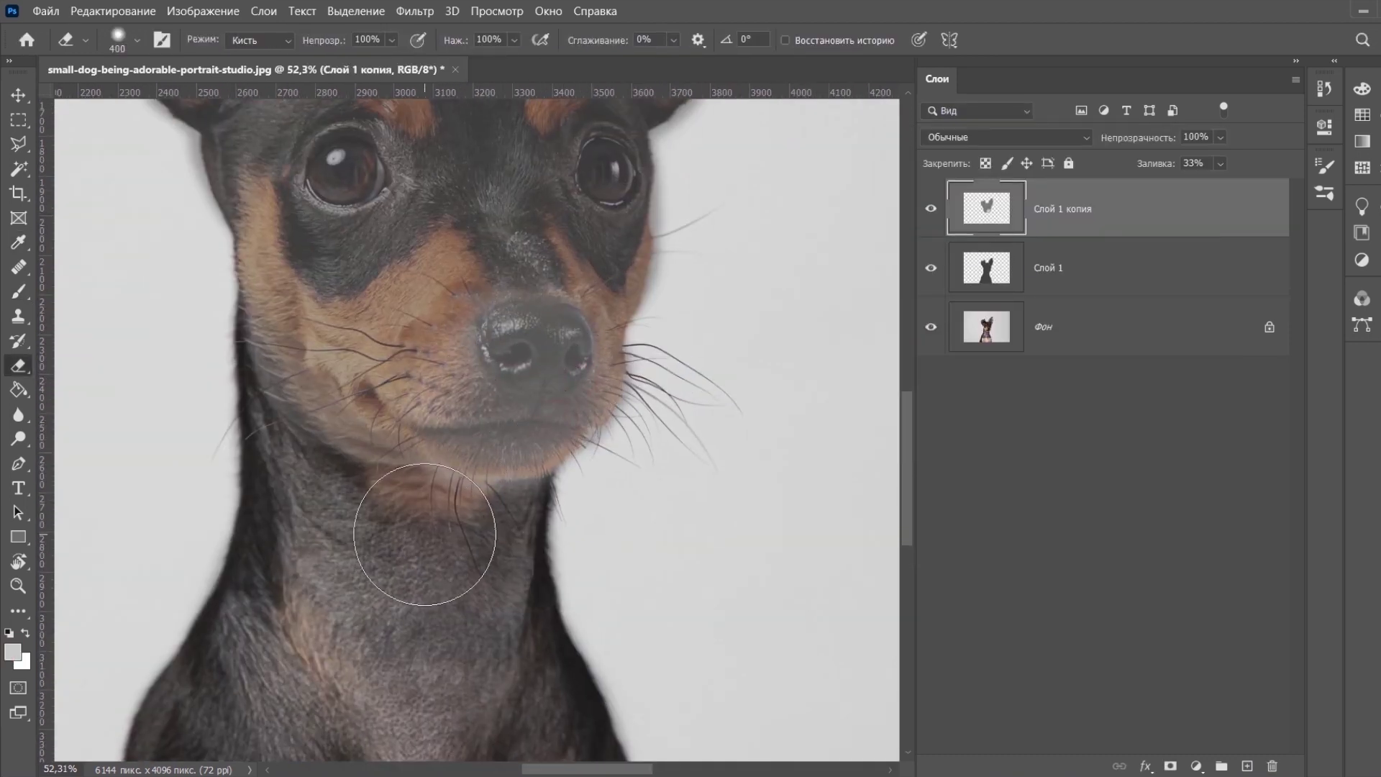
pyautogui.press('b')
pyautogui.hotkey('ctrl', 'shift', 'alt', 'n')
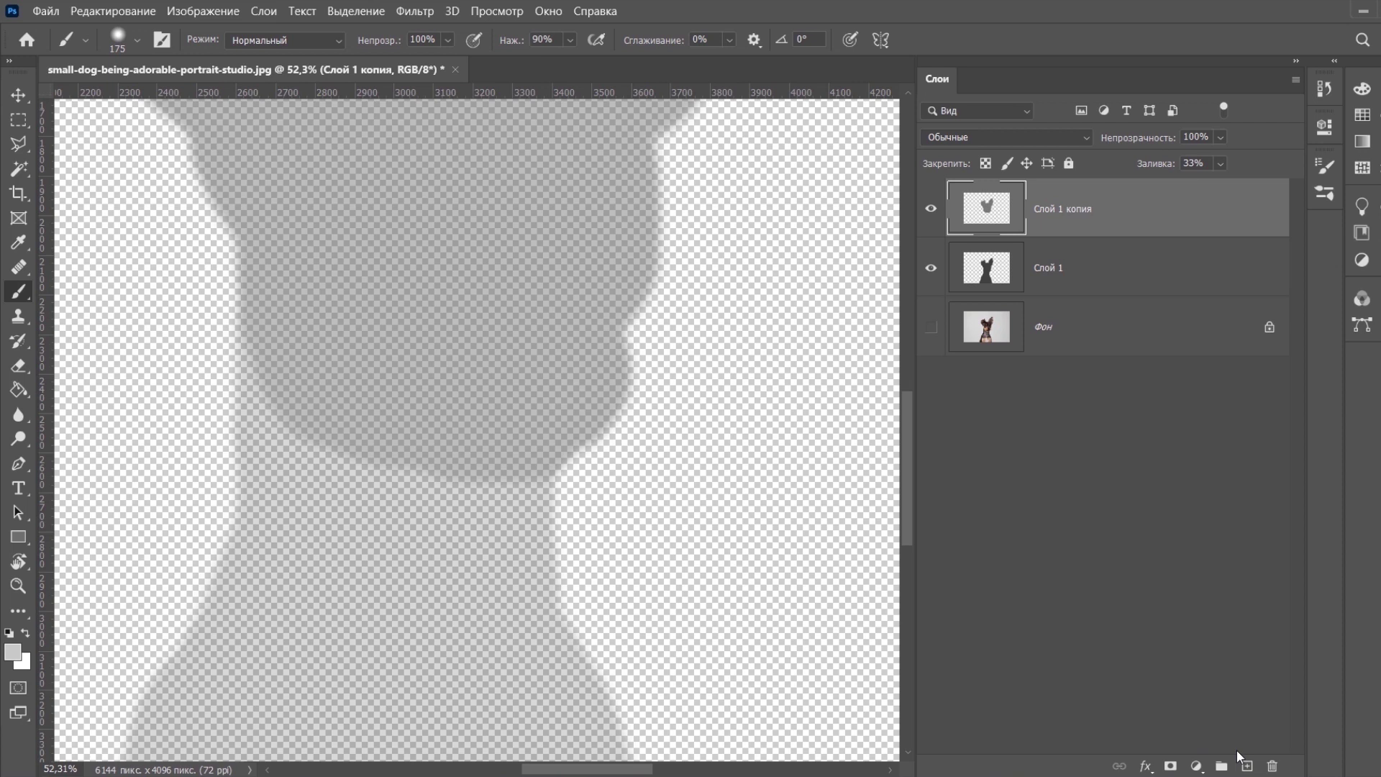
pyautogui.moveTo(568, 338)
pyautogui.mouseDown()
pyautogui.moveTo(451, 409)
pyautogui.moveTo(542, 402)
pyautogui.moveTo(591, 374)
pyautogui.moveTo(558, 419)
pyautogui.mouseUp()
# - Shade the snout tip with a slightly darker grey, blending it at 49% brush opacity
pyautogui.click(13, 652)
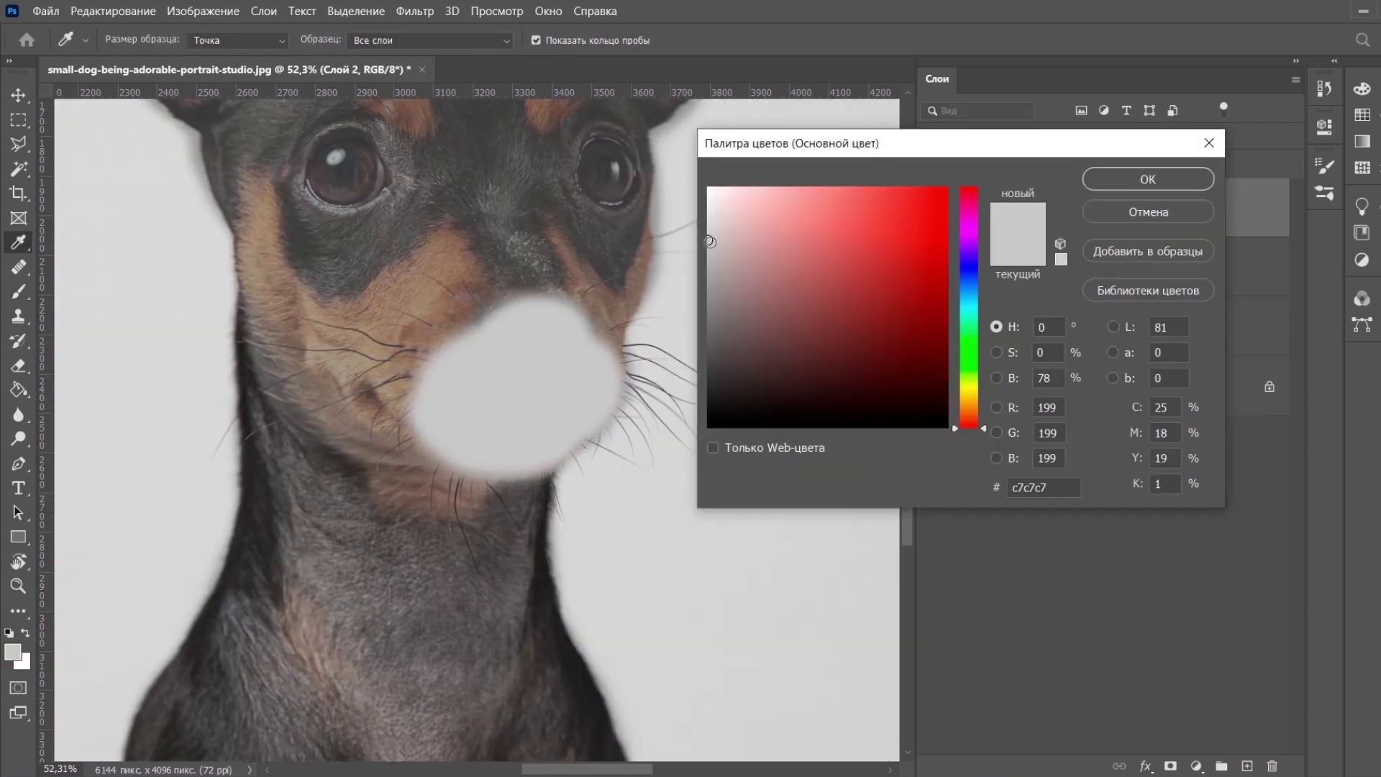
pyautogui.click(707, 262)
pyautogui.press('Return')
pyautogui.moveTo(597, 367); pyautogui.dragTo(581, 419)
pyautogui.press('e')
pyautogui.press('b')
pyautogui.keyDown('alt'); pyautogui.click(520, 395); pyautogui.keyUp('alt')
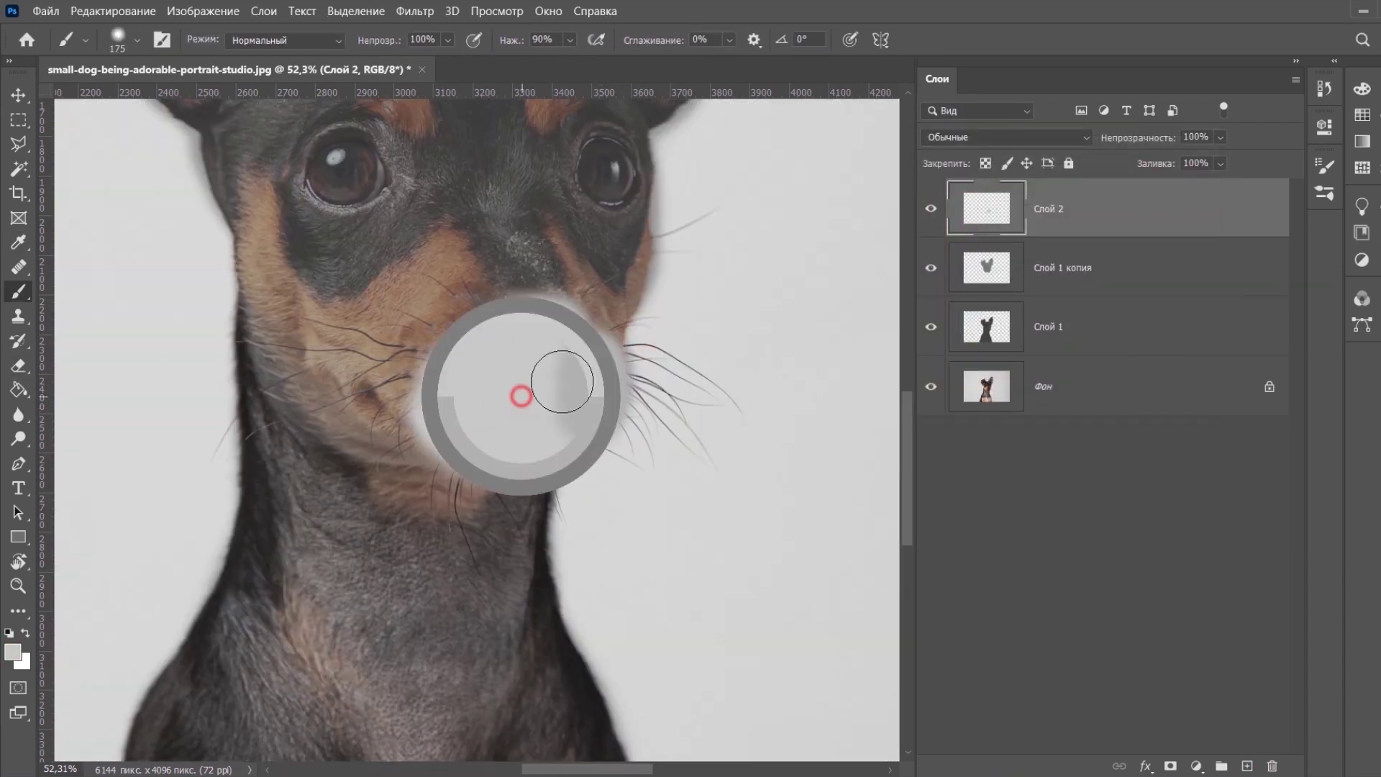
pyautogui.press('4')
pyautogui.press('9')
pyautogui.moveTo(555, 363); pyautogui.dragTo(544, 460)
# - Add a layer beneath Слой 2 and paint the muzzle behind the snout tip in a darker grey at 100% brush opacity
pyautogui.keyDown('ctrl'); pyautogui.click(1247, 766); pyautogui.keyUp('ctrl')
pyautogui.press('n')
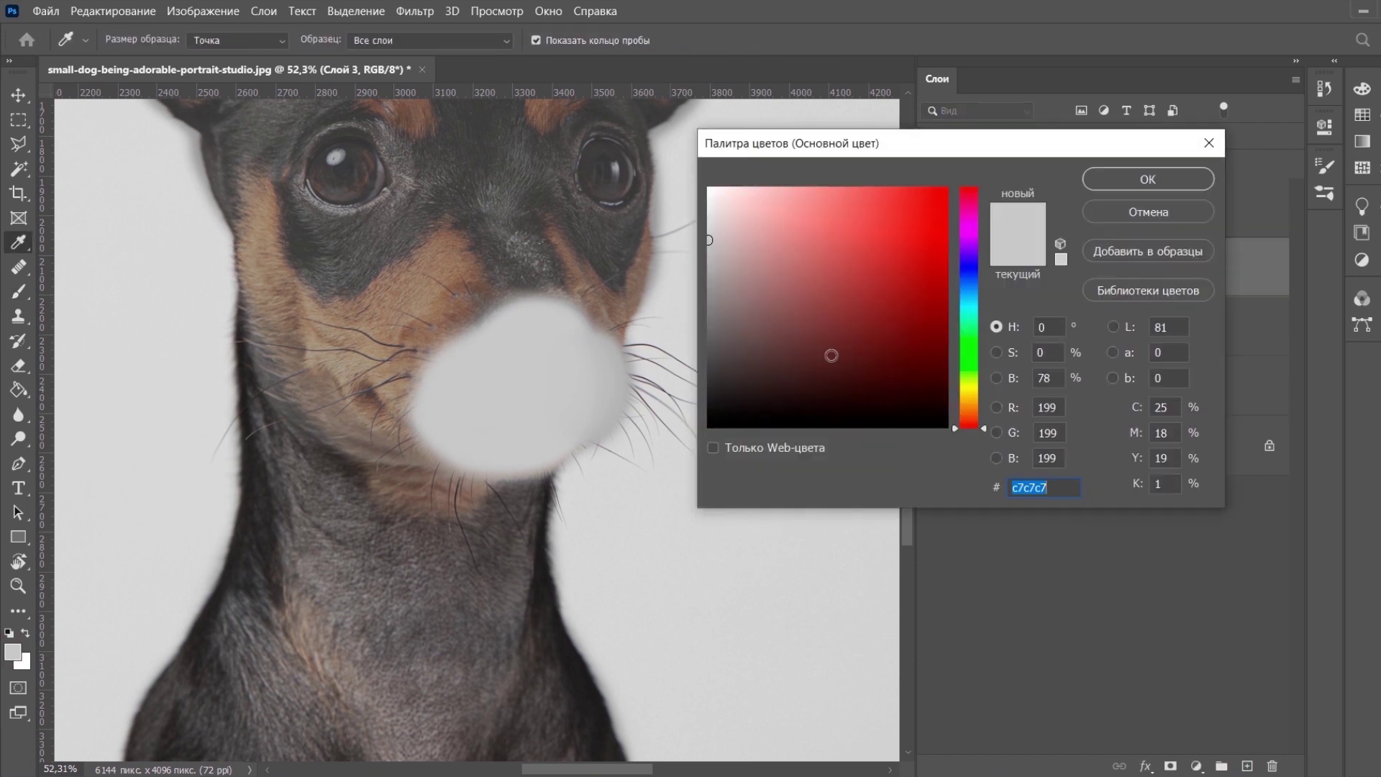
pyautogui.click(708, 274)
pyautogui.press('Return')
pyautogui.moveTo(431, 431)
pyautogui.mouseDown()
pyautogui.moveTo(352, 399)
pyautogui.moveTo(447, 287)
pyautogui.mouseUp()
pyautogui.hotkey('ctrl', 'z')
pyautogui.press('0')
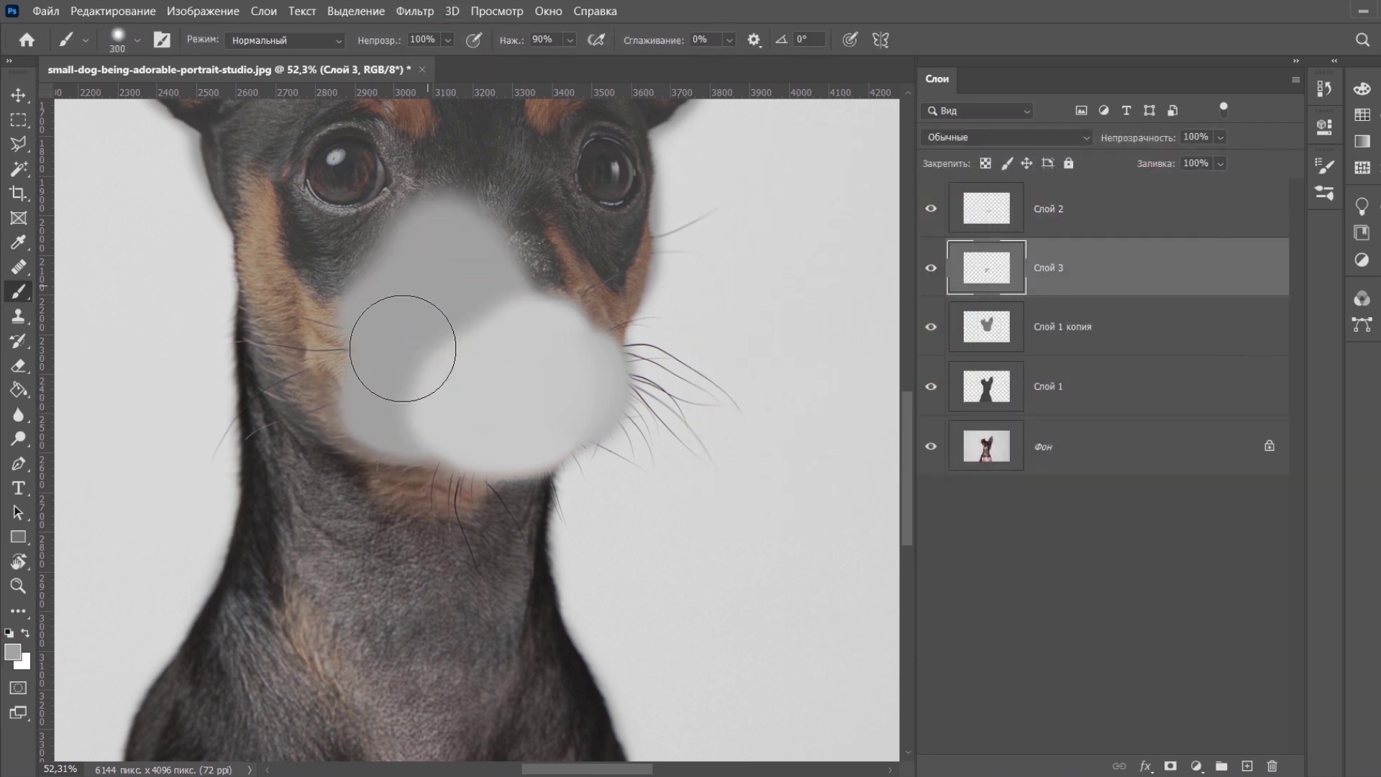
pyautogui.press('[')
pyautogui.press('[')
pyautogui.press('[')
pyautogui.moveTo(528, 245)
pyautogui.mouseDown()
pyautogui.moveTo(560, 288)
pyautogui.moveTo(537, 231)
pyautogui.moveTo(495, 208)
pyautogui.mouseUp()
pyautogui.moveTo(503, 216); pyautogui.dragTo(499, 237)
# - Spread the muzzle's outer edge softly toward the eyes with a 600 px brush at 58% opacity
pyautogui.click(448, 40)
pyautogui.moveTo(469, 65); pyautogui.dragTo(428, 65)
pyautogui.press(']')
pyautogui.press(']')
pyautogui.press(']')
pyautogui.press(']')
pyautogui.press(']')
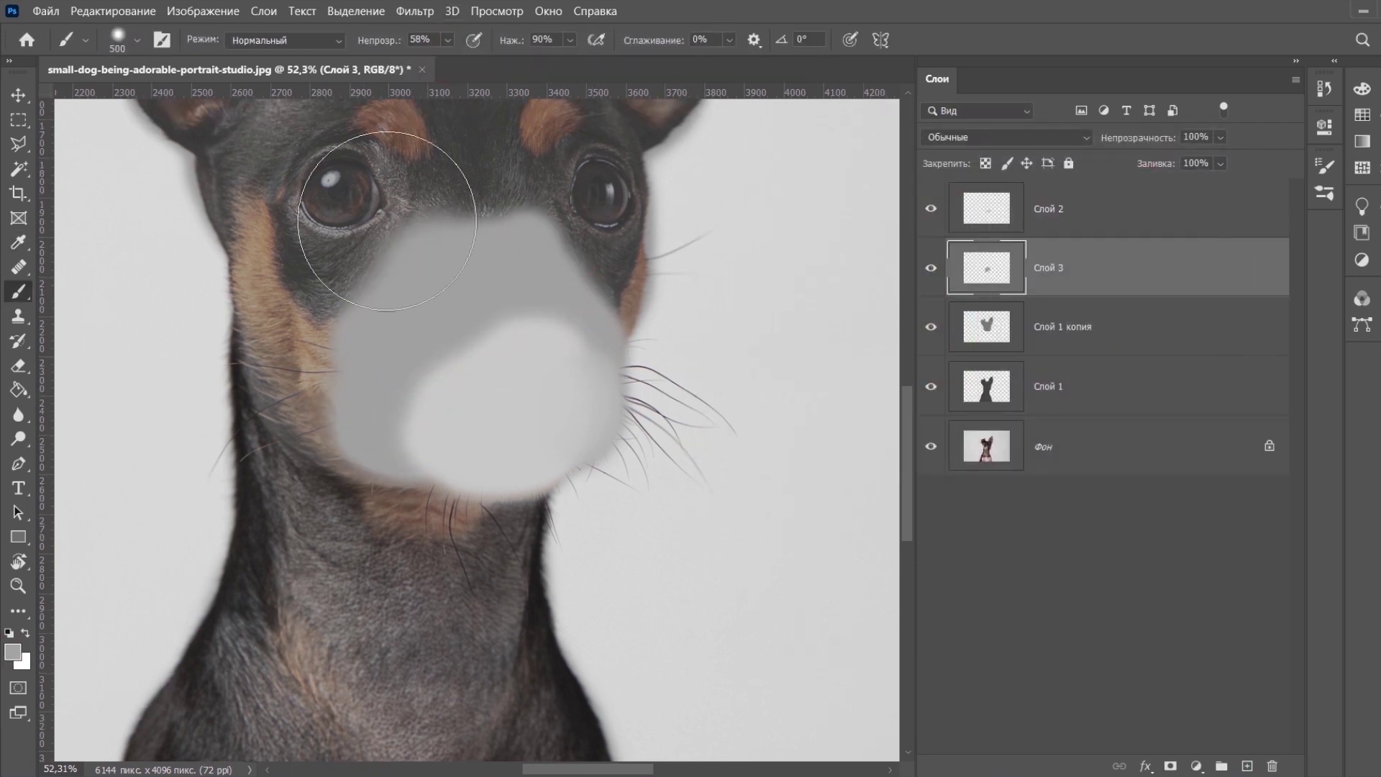
pyautogui.press(']')
pyautogui.moveTo(396, 237); pyautogui.dragTo(377, 332)
pyautogui.moveTo(483, 248); pyautogui.dragTo(524, 302)
pyautogui.keyDown('ctrl'); pyautogui.click(1246, 766); pyautogui.keyUp('ctrl')
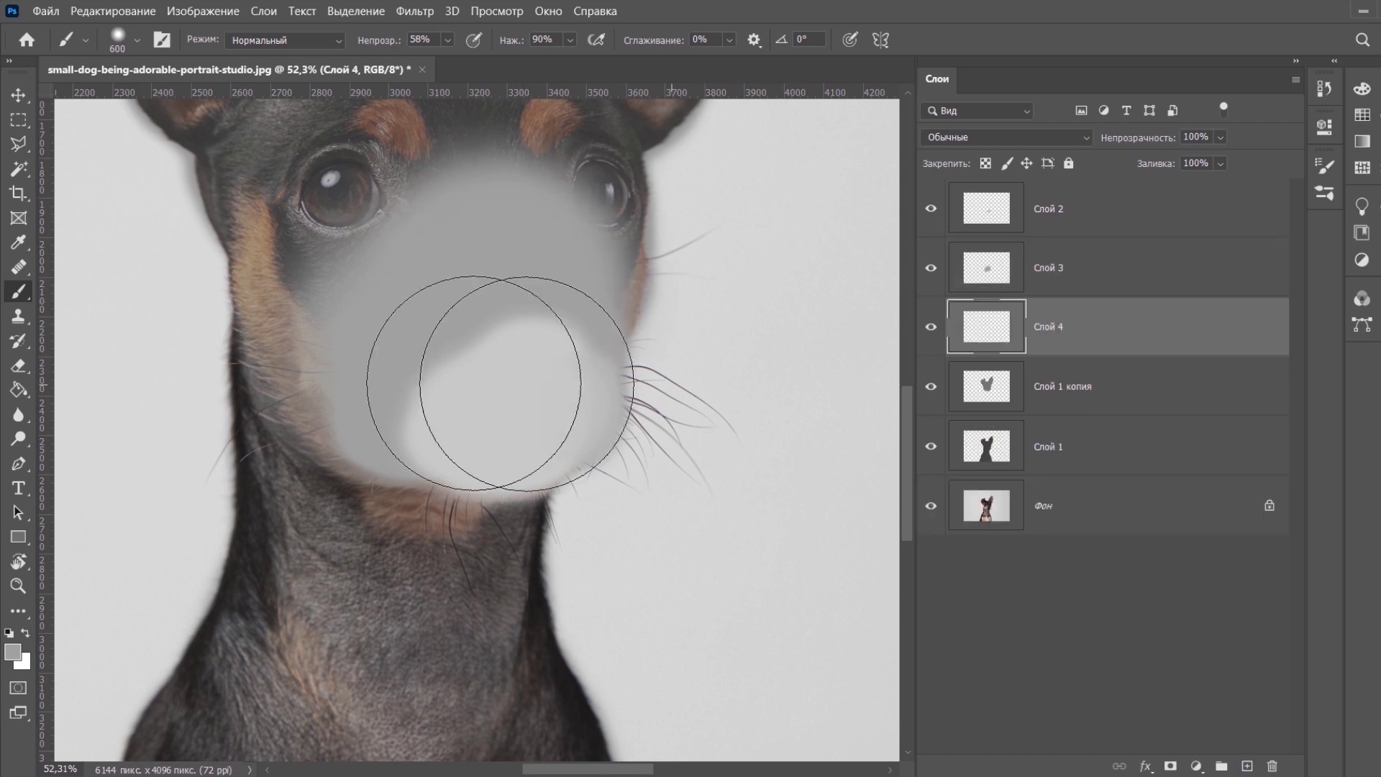
pyautogui.scroll(4, 431, 288)
pyautogui.hscroll(-2, 403, 215)
pyautogui.moveTo(1048, 333); pyautogui.dragTo(1271, 766)
# - Set the fill of Слой 1 копия to 100%
pyautogui.click(1151, 209)
pyautogui.click(1221, 163)
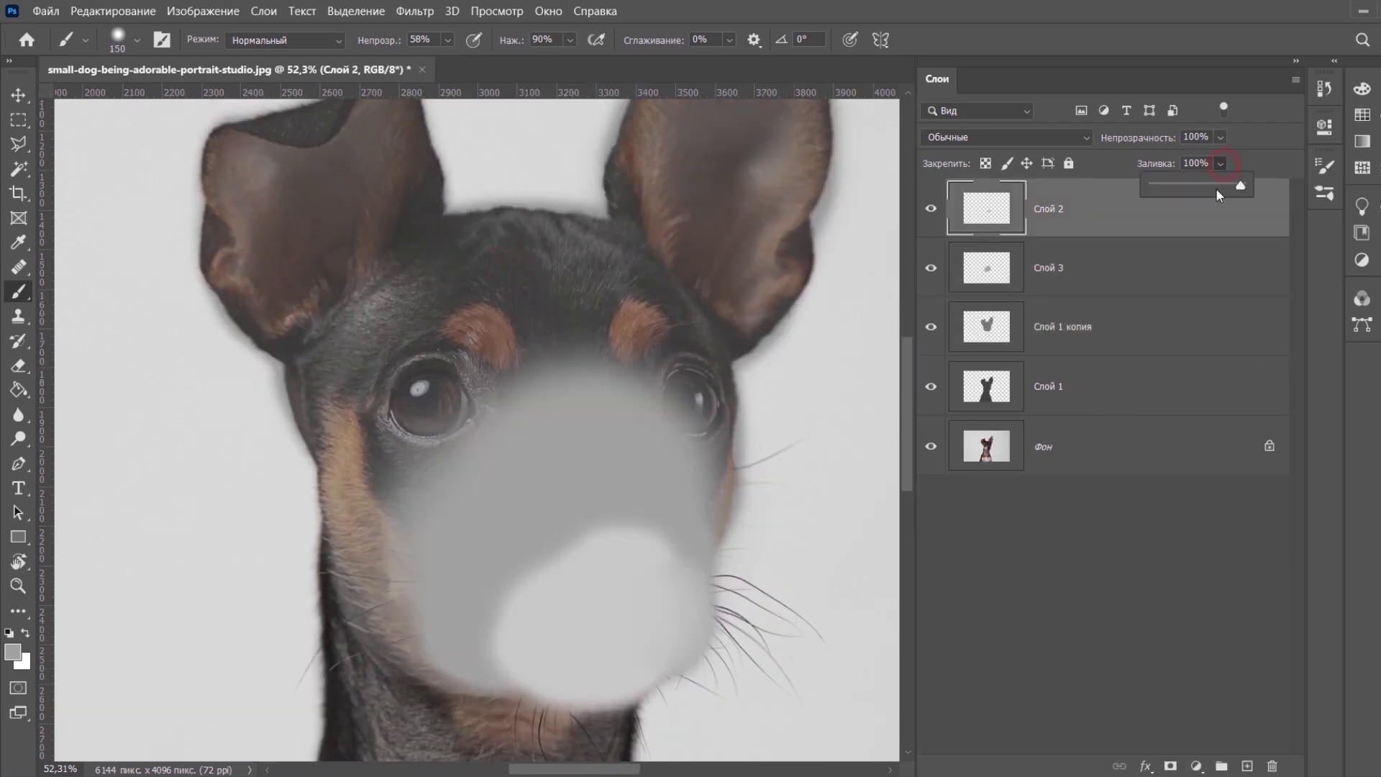
pyautogui.click(1151, 268)
pyautogui.click(1151, 327)
pyautogui.moveTo(1221, 163); pyautogui.dragTo(1288, 186)
# - Duplicate Слой 1 копия and darken the duplicate with a tonal image adjustment
pyautogui.moveTo(1151, 327); pyautogui.dragTo(1246, 765)
pyautogui.click(202, 11)
pyautogui.moveTo(246, 59)
pyautogui.click(494, 92)
pyautogui.moveTo(986, 146); pyautogui.dragTo(989, 187)
pyautogui.click(1300, 98)
# - Hide Слой 1 копия and erase the face from the darker duplicate with a soft 400 px eraser, keeping the ears
pyautogui.press('e')
pyautogui.press(']')
pyautogui.press(']')
pyautogui.press(']')
pyautogui.press(']')
pyautogui.moveTo(713, 435); pyautogui.dragTo(312, 438)
pyautogui.click(931, 386)
pyautogui.moveTo(374, 374)
pyautogui.mouseDown()
pyautogui.moveTo(512, 268)
pyautogui.moveTo(682, 614)
pyautogui.mouseUp()
pyautogui.hotkey('ctrl', 'z')
pyautogui.moveTo(471, 323); pyautogui.dragTo(644, 360)
pyautogui.moveTo(392, 547); pyautogui.dragTo(431, 561)
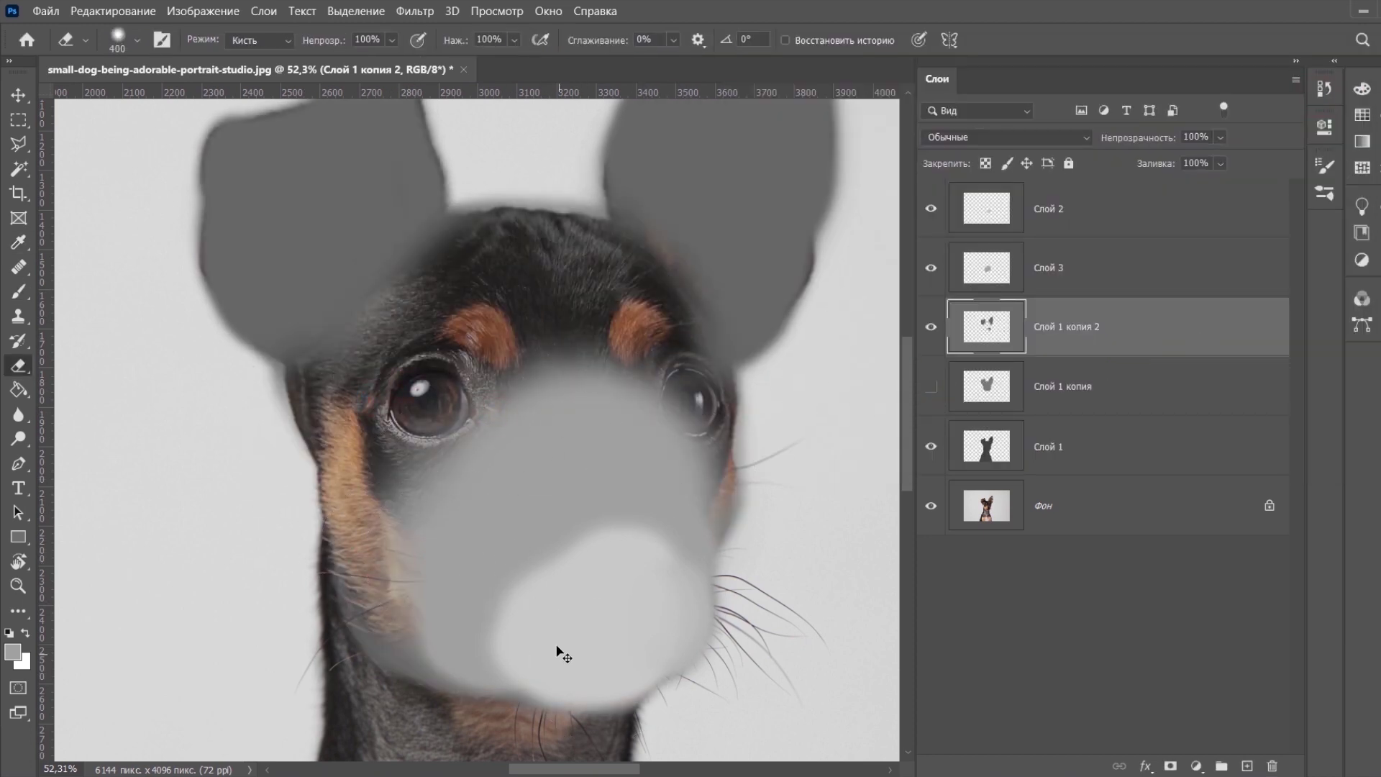
# - Undo the last eraser strokes and erase only around the eyes, keeping a grey band across the crown
pyautogui.hotkey('ctrl', 'z')
pyautogui.hotkey('ctrl', 'z')
pyautogui.hotkey('ctrl', 'z')
pyautogui.hotkey('ctrl', 'shift', 'z')
pyautogui.moveTo(467, 381); pyautogui.dragTo(583, 407)
pyautogui.hotkey('ctrl', 'shift', 'z')
# - Paint the dark grey along both sides of the face on Слой 1 копия 2, raising the brush opacity to 100%
pyautogui.press('b')
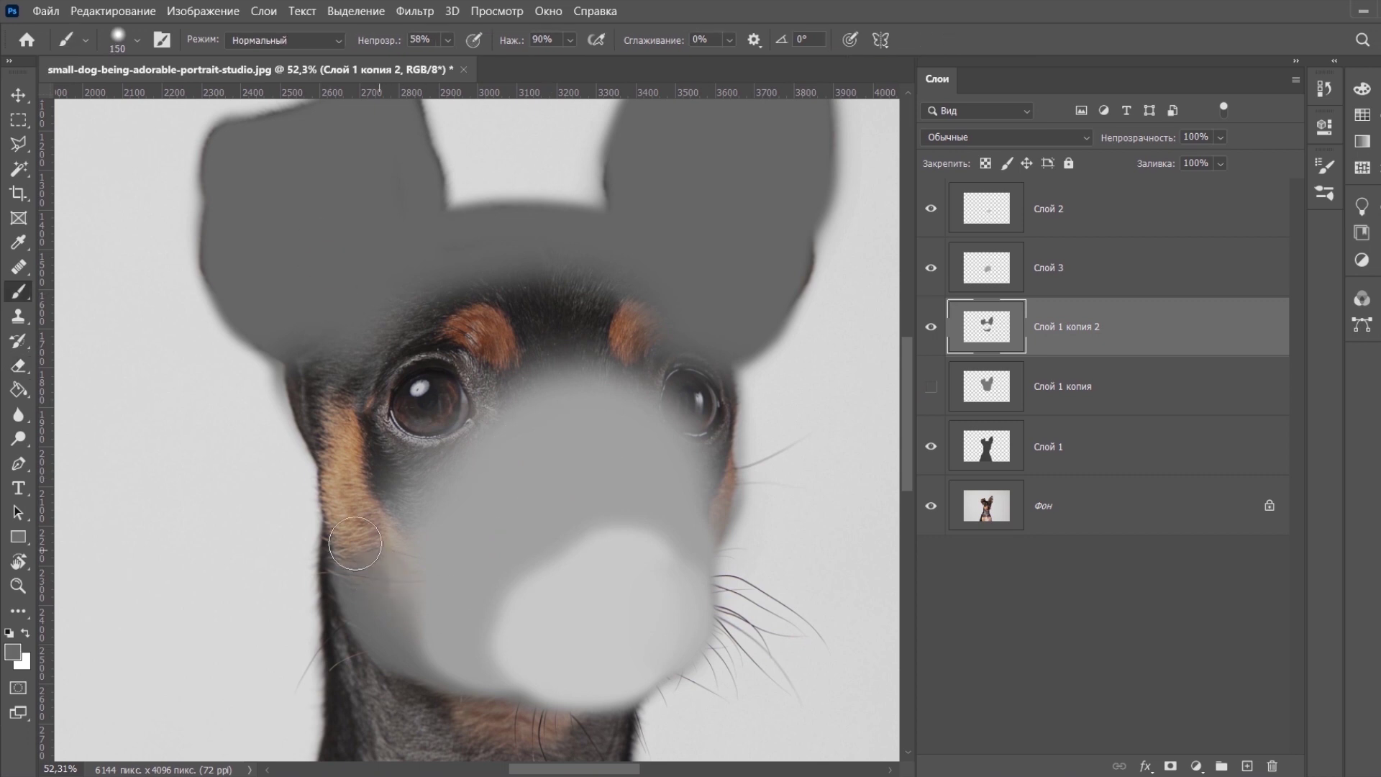
pyautogui.moveTo(356, 543); pyautogui.dragTo(351, 531)
pyautogui.click(448, 39)
pyautogui.moveTo(457, 67); pyautogui.dragTo(510, 67)
pyautogui.moveTo(700, 493)
pyautogui.mouseDown()
pyautogui.moveTo(699, 530)
pyautogui.moveTo(704, 389)
pyautogui.moveTo(675, 349)
pyautogui.mouseUp()
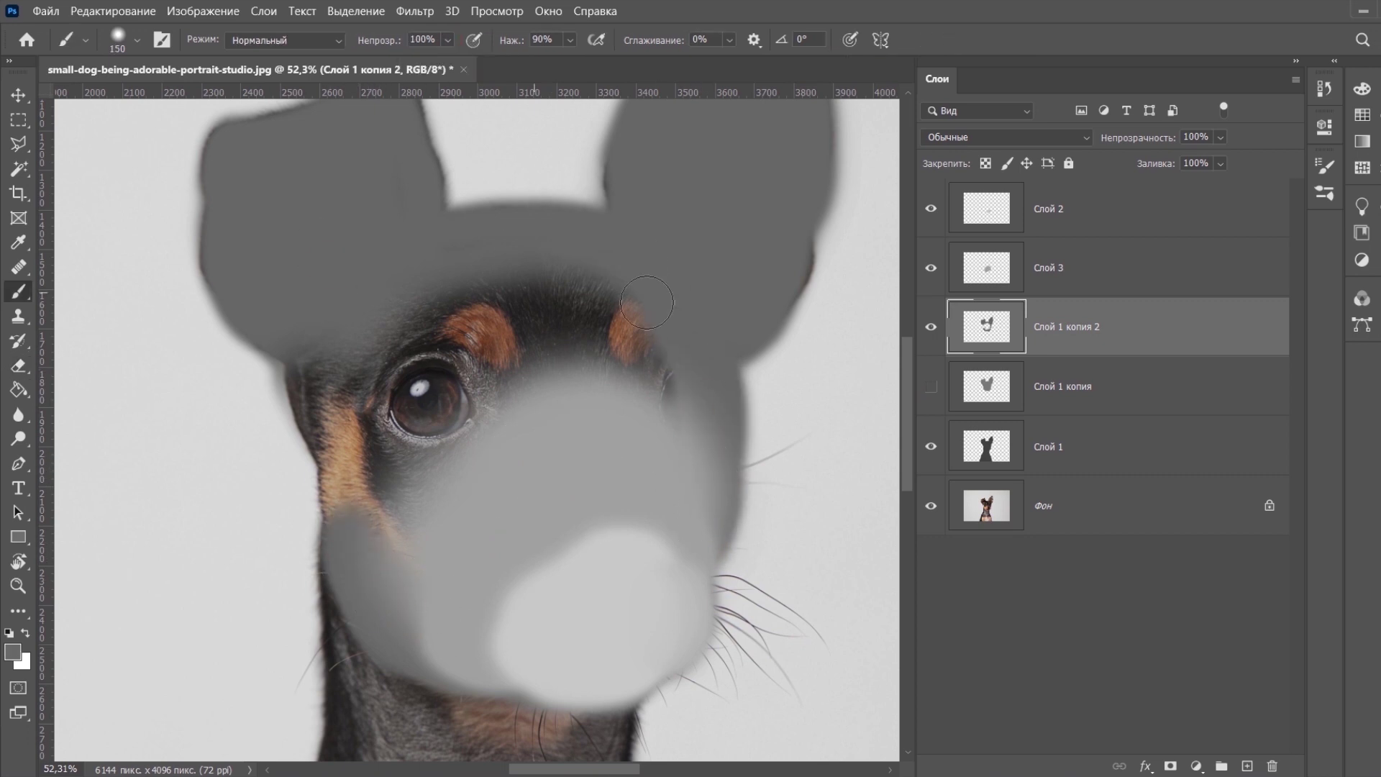
# - Extend the dark grey beside the brow under the upright ear and erase the lower edge of the forehead band
pyautogui.scroll(-2, 647, 302)
pyautogui.moveTo(646, 302); pyautogui.dragTo(607, 366)
pyautogui.press('e')
pyautogui.moveTo(369, 417); pyautogui.dragTo(551, 382)
# - Pick a darker grey and shade the upper edge of the crown with a small soft brush
pyautogui.press('b')
pyautogui.keyDown('alt'); pyautogui.click(378, 292); pyautogui.keyUp('alt')
pyautogui.click(12, 652)
pyautogui.press('Return')
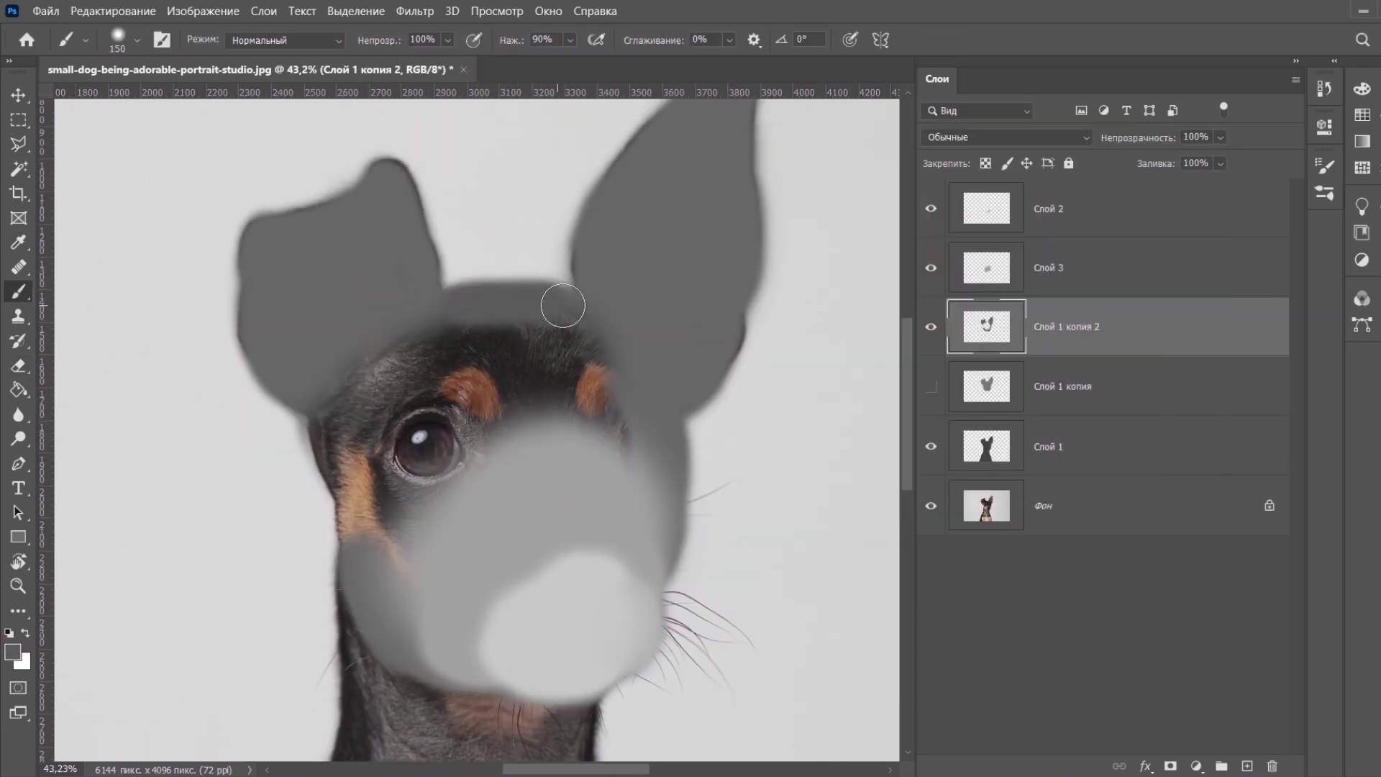
pyautogui.press('[')
pyautogui.press('[')
pyautogui.press('[')
pyautogui.press('[')
pyautogui.press('[')
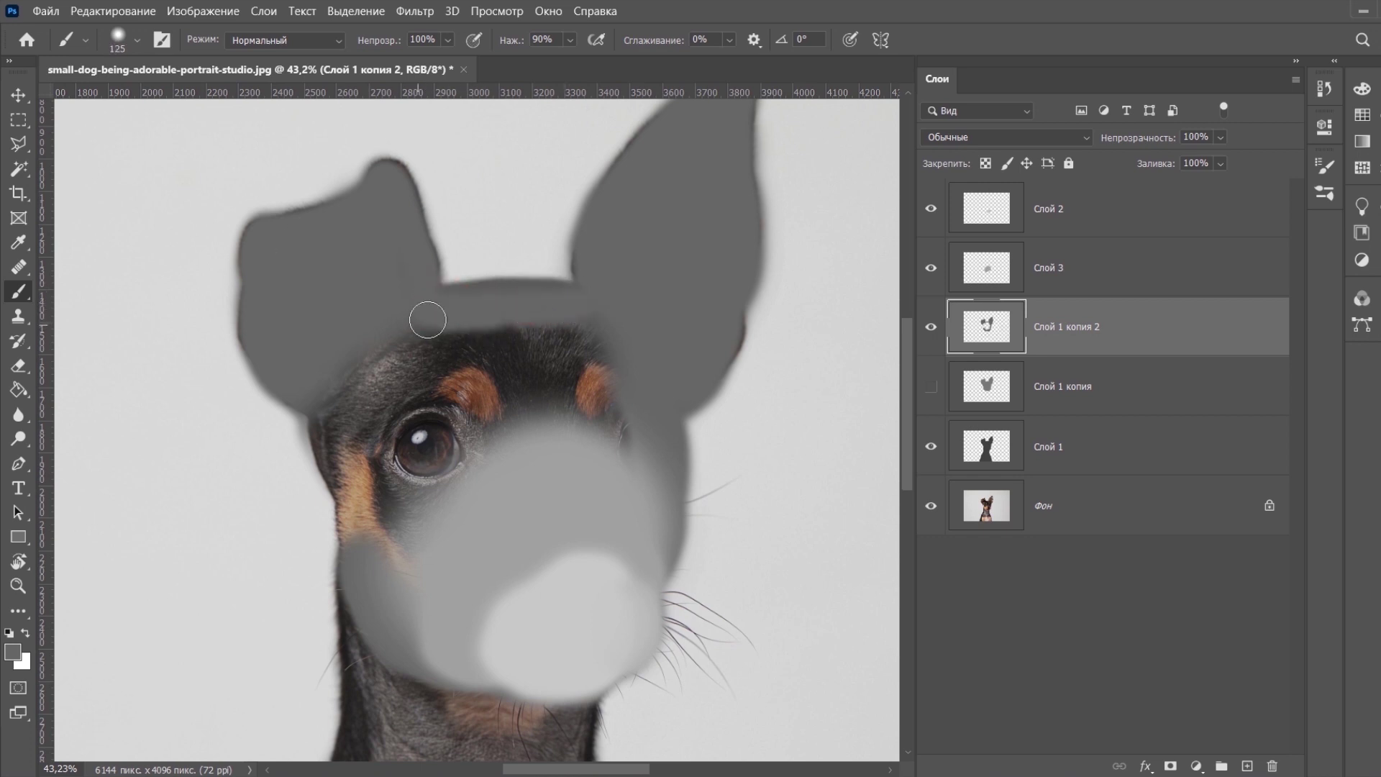
# - Show Слой 1 копия and blend the forehead into the crown with a 250 px brush at 58% opacity
pyautogui.click(930, 386)
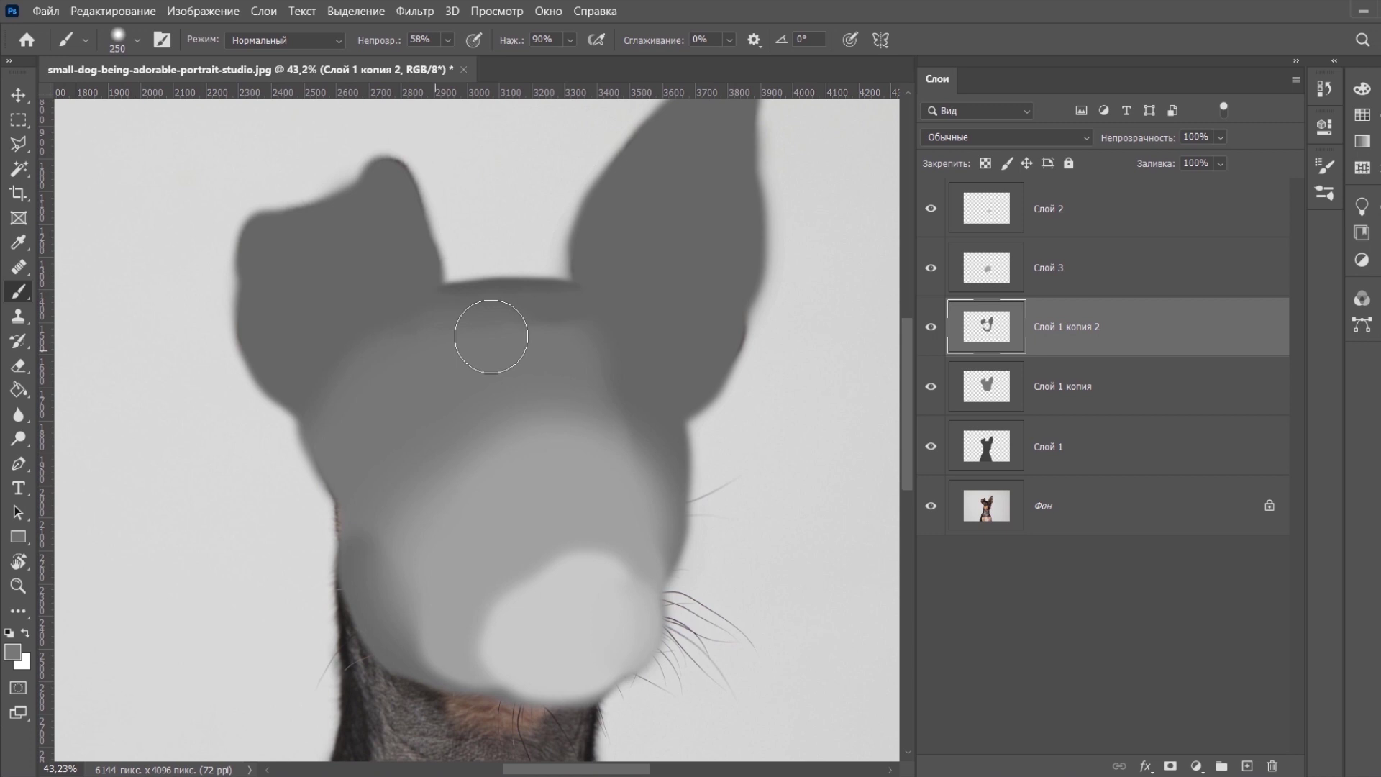
pyautogui.moveTo(490, 336); pyautogui.dragTo(590, 361)
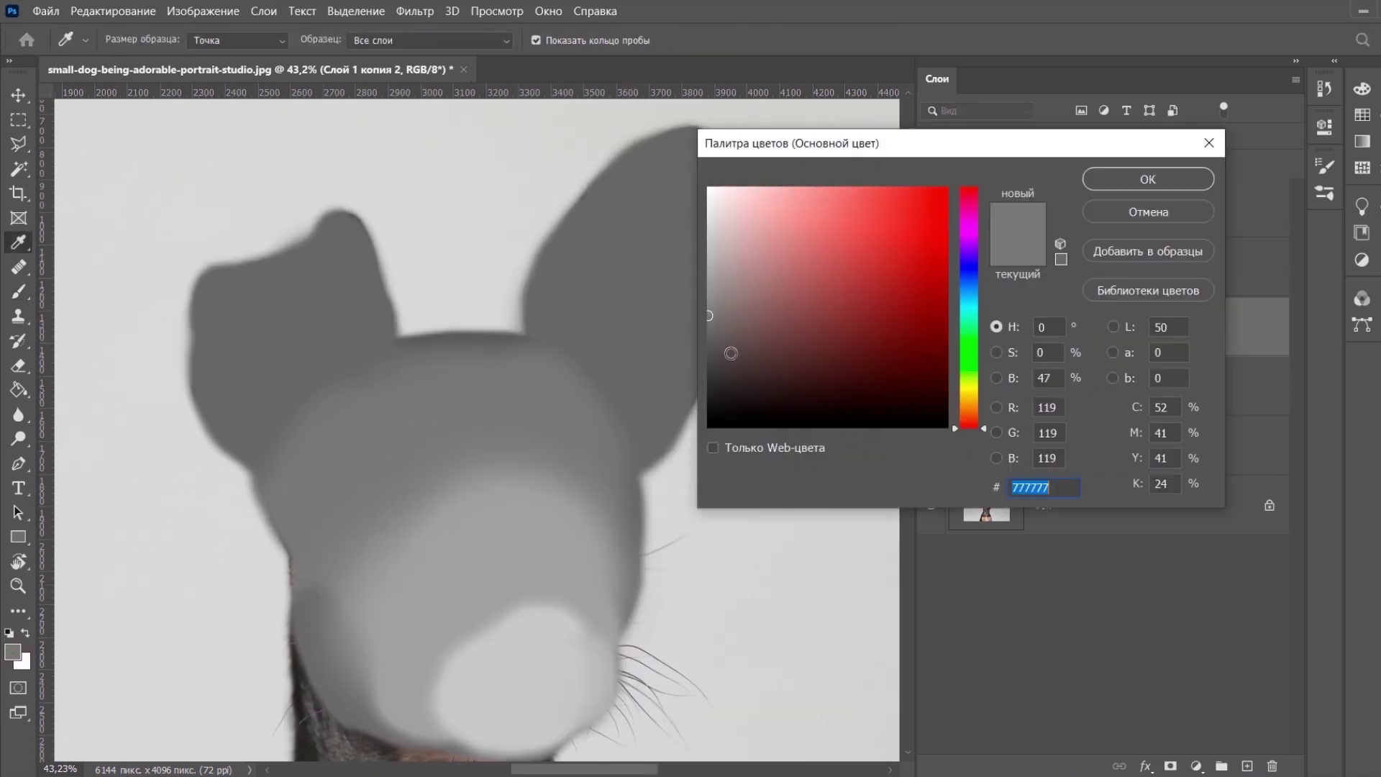
# - Shade the interior of the upright ear with a darker grey on Слой 1 копия 2
pyautogui.press('Return')
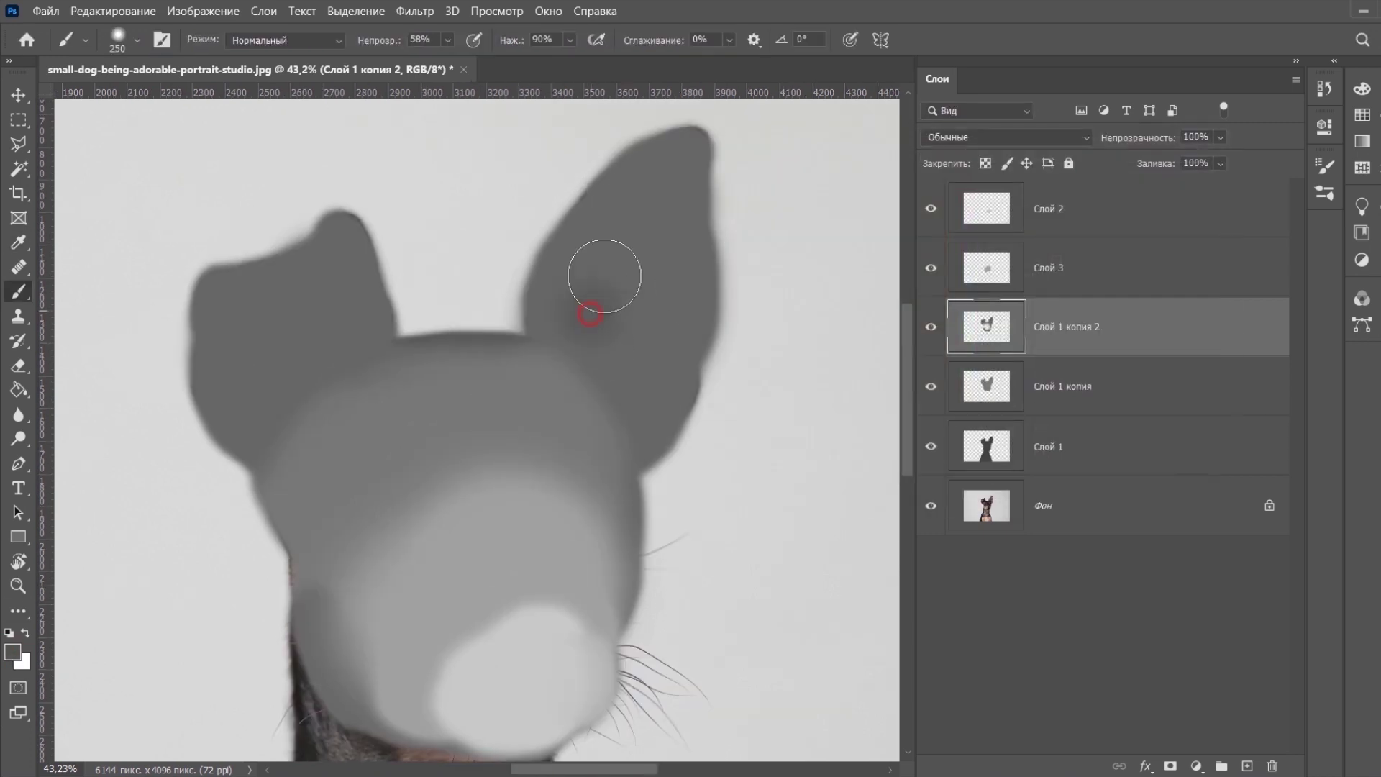
pyautogui.moveTo(605, 271); pyautogui.dragTo(610, 339)
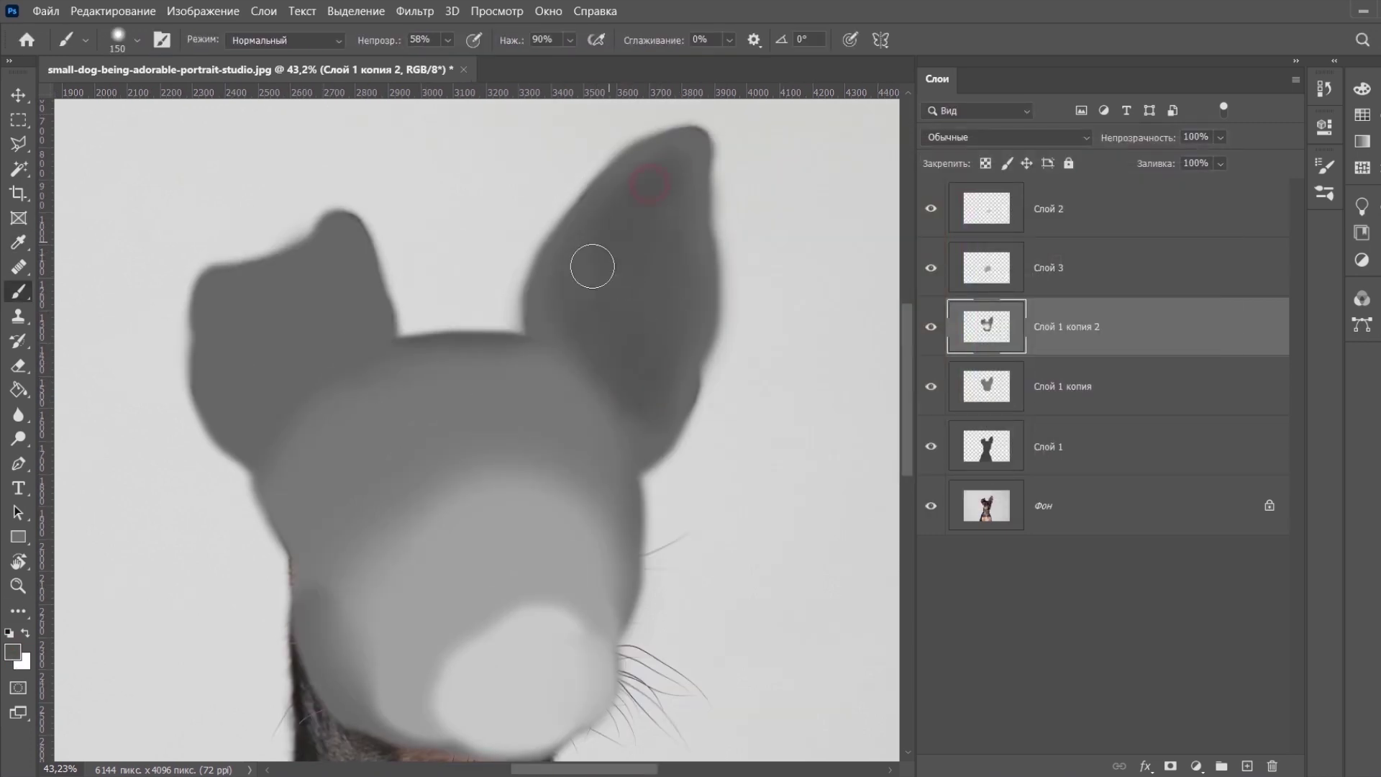
pyautogui.press('0')
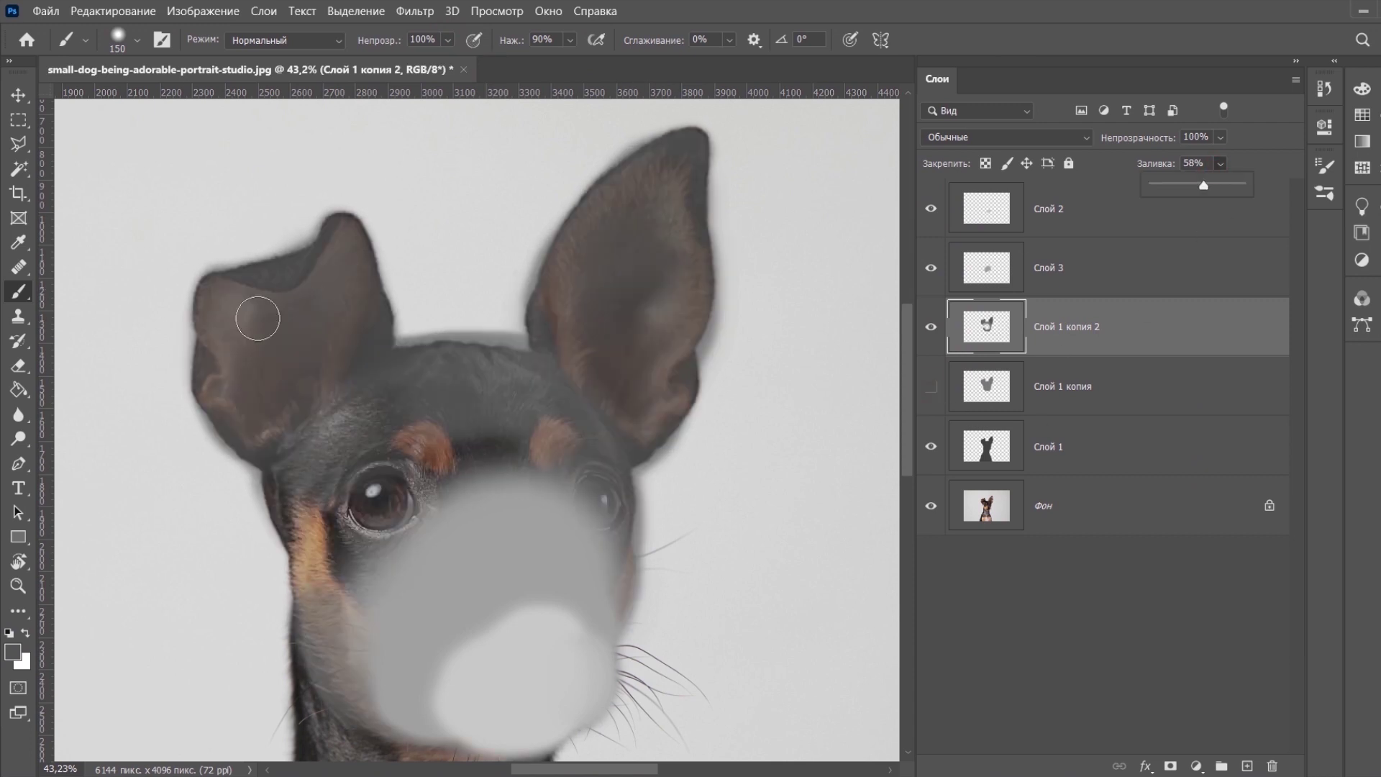
# - Shade the inside of the folded ear and paint the hollows of both ears in a deeper grey, then show Слой 1 копия
pyautogui.moveTo(259, 317)
pyautogui.mouseDown()
pyautogui.moveTo(310, 312)
pyautogui.moveTo(310, 270)
pyautogui.moveTo(340, 327)
pyautogui.moveTo(246, 379)
pyautogui.moveTo(315, 328)
pyautogui.mouseUp()
pyautogui.click(12, 652)
pyautogui.press('Return')
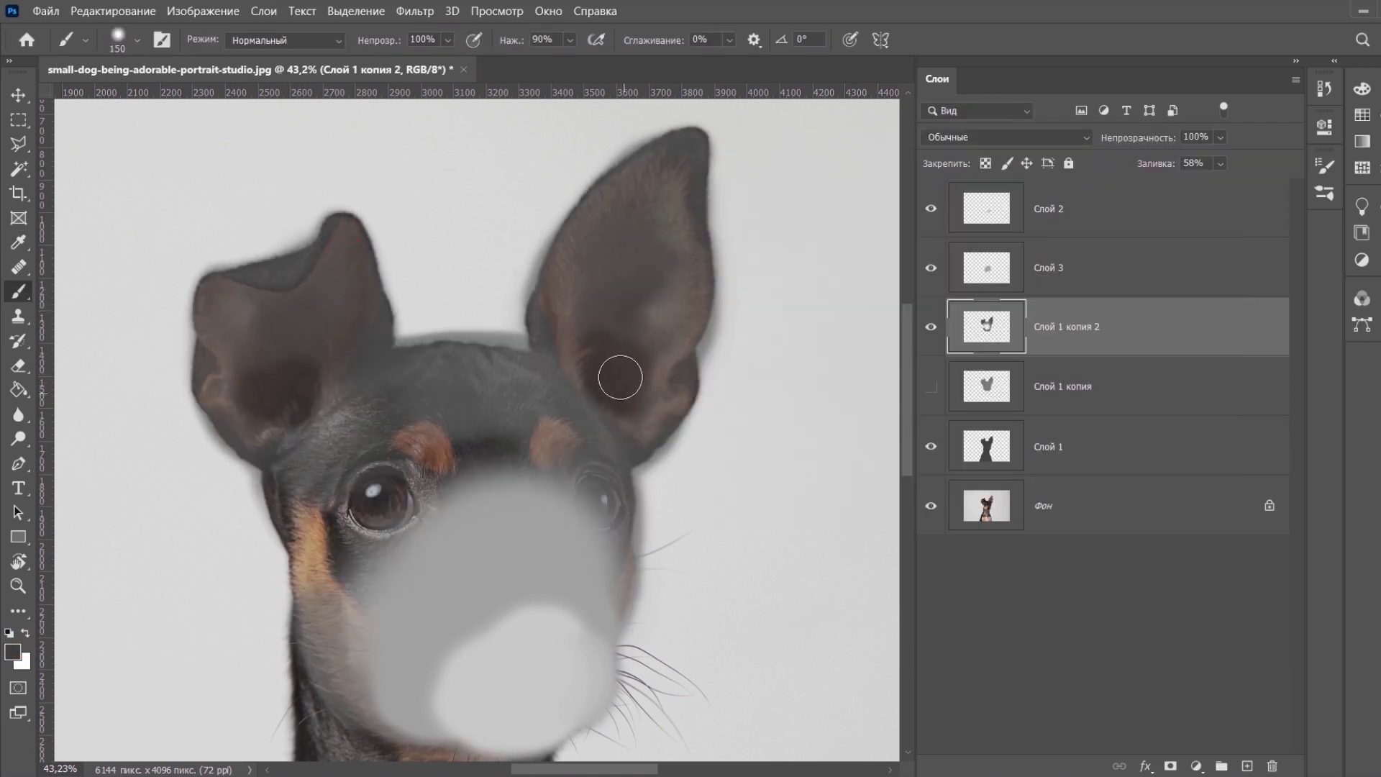
pyautogui.click(931, 386)
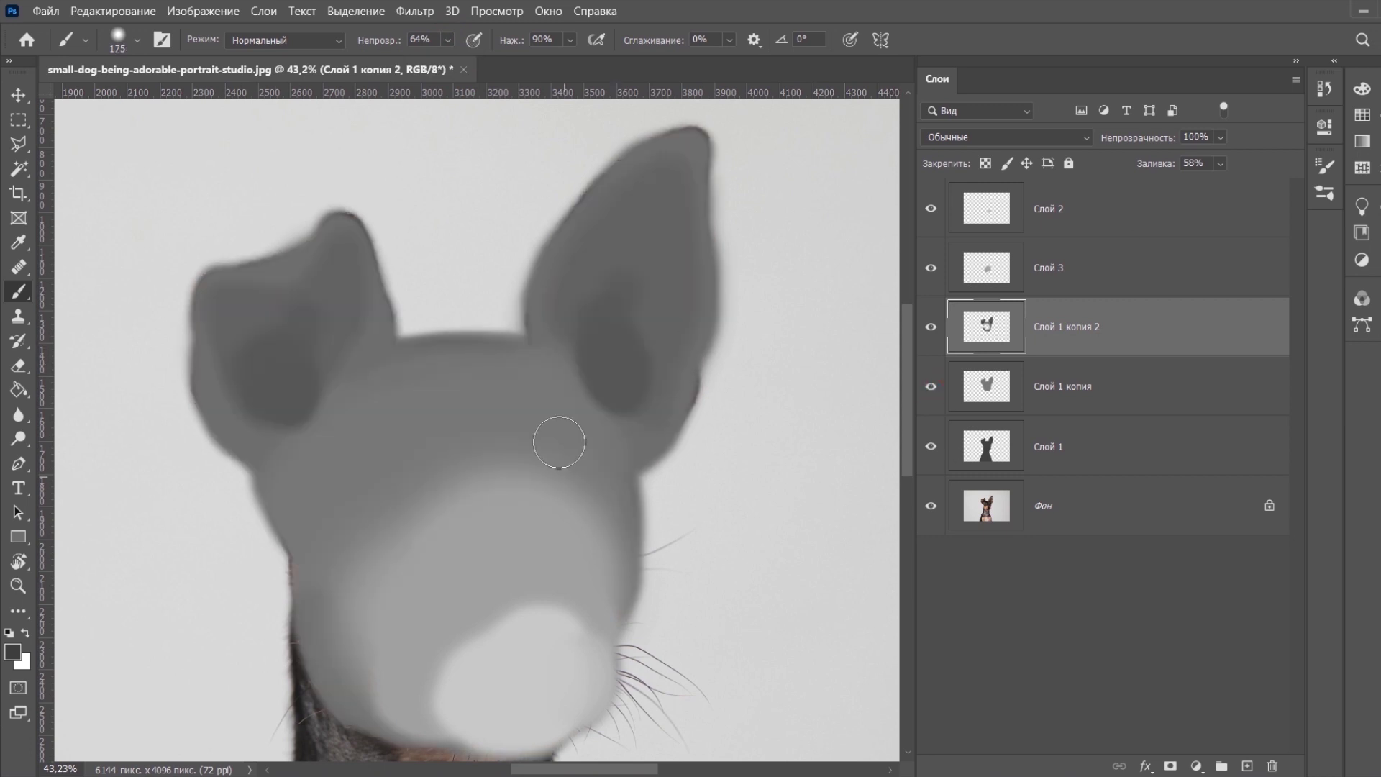
# - Sample the forehead grey and paint lighter patches on both ears at 64% brush opacity
pyautogui.keyDown('alt'); pyautogui.click(558, 441); pyautogui.keyUp('alt')
pyautogui.moveTo(674, 323); pyautogui.dragTo(671, 352)
pyautogui.click(229, 337)
# - Add a new layer above Слой 2, then move the background photo to the top of the stack and reduce its fill
pyautogui.moveTo(391, 681); pyautogui.dragTo(395, 528)
pyautogui.hotkey('alt', '.')
pyautogui.hotkey('ctrl', 'shift', 'alt', 'n')
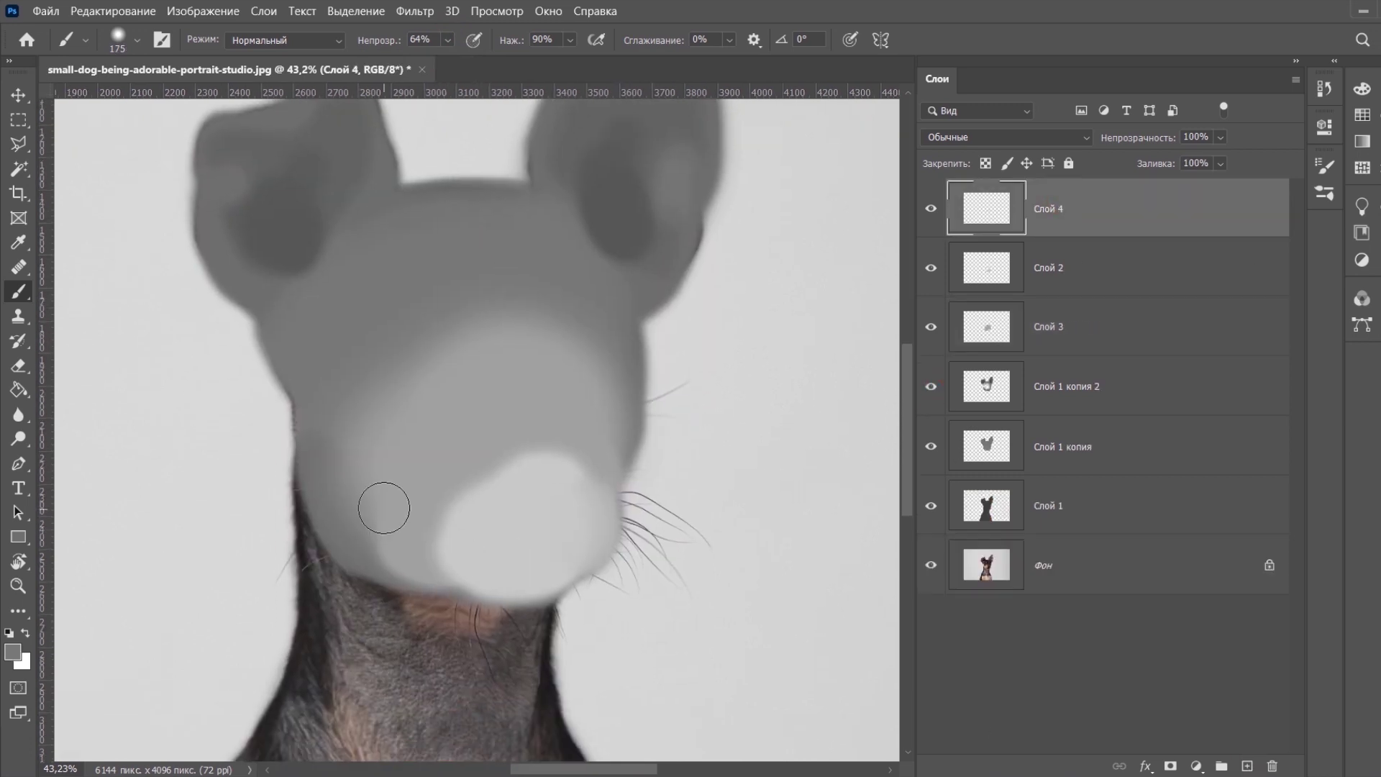
pyautogui.click(1102, 568)
pyautogui.moveTo(1103, 584); pyautogui.dragTo(1108, 194)
pyautogui.click(1221, 162)
pyautogui.click(1161, 184)
# - Choose the light grey b7b7b7 and dab it over both eyes on Слой 4, then hide the photo layer Слой 0
pyautogui.click(1093, 268)
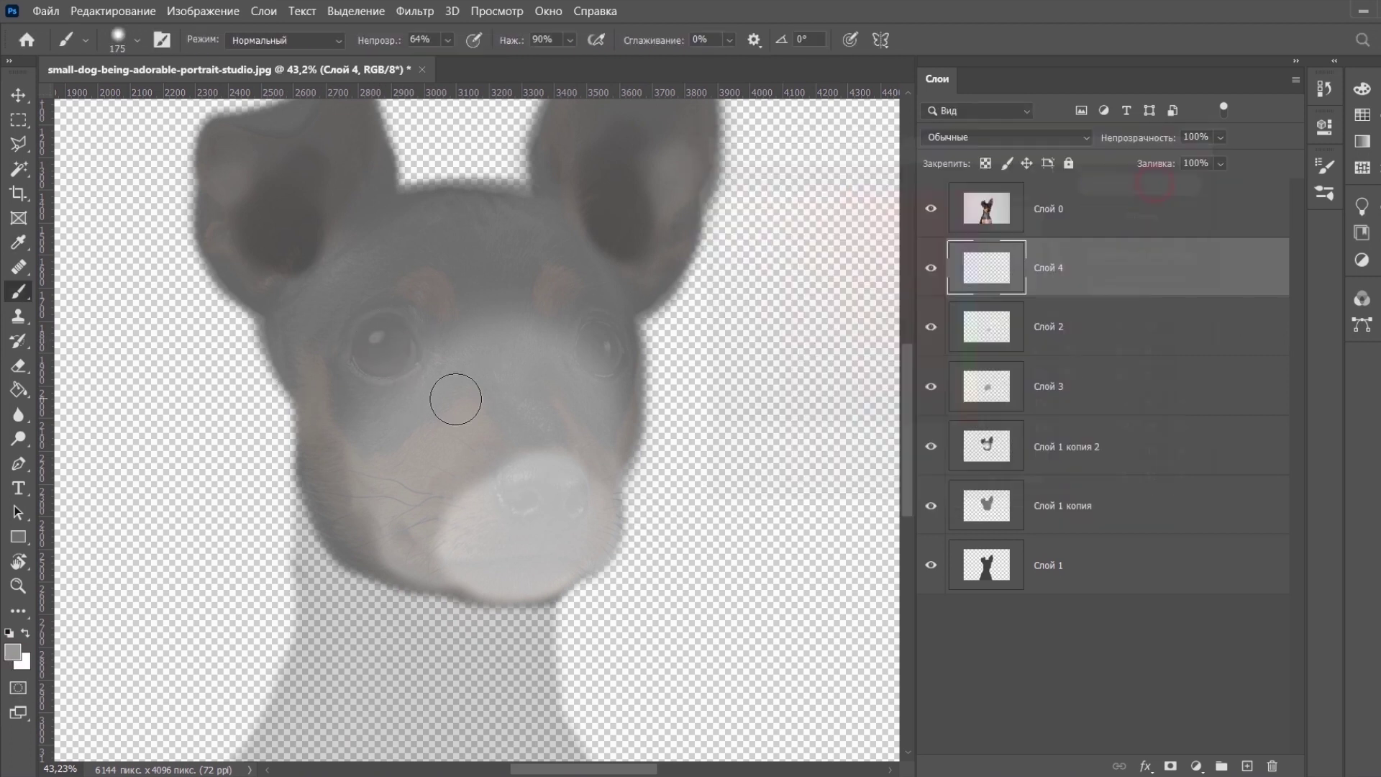
pyautogui.click(579, 344)
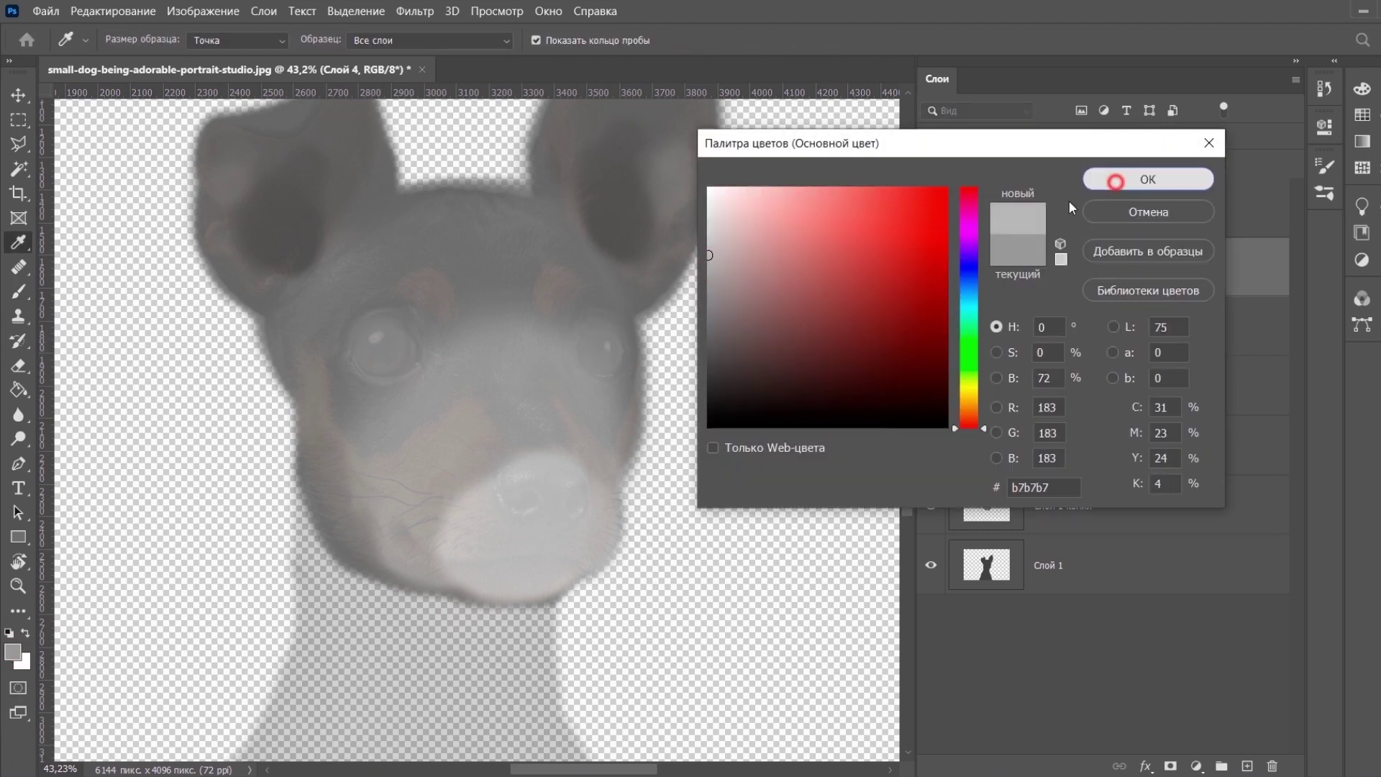
pyautogui.click(1115, 181)
pyautogui.click(381, 345)
pyautogui.click(599, 349)
pyautogui.click(930, 210)
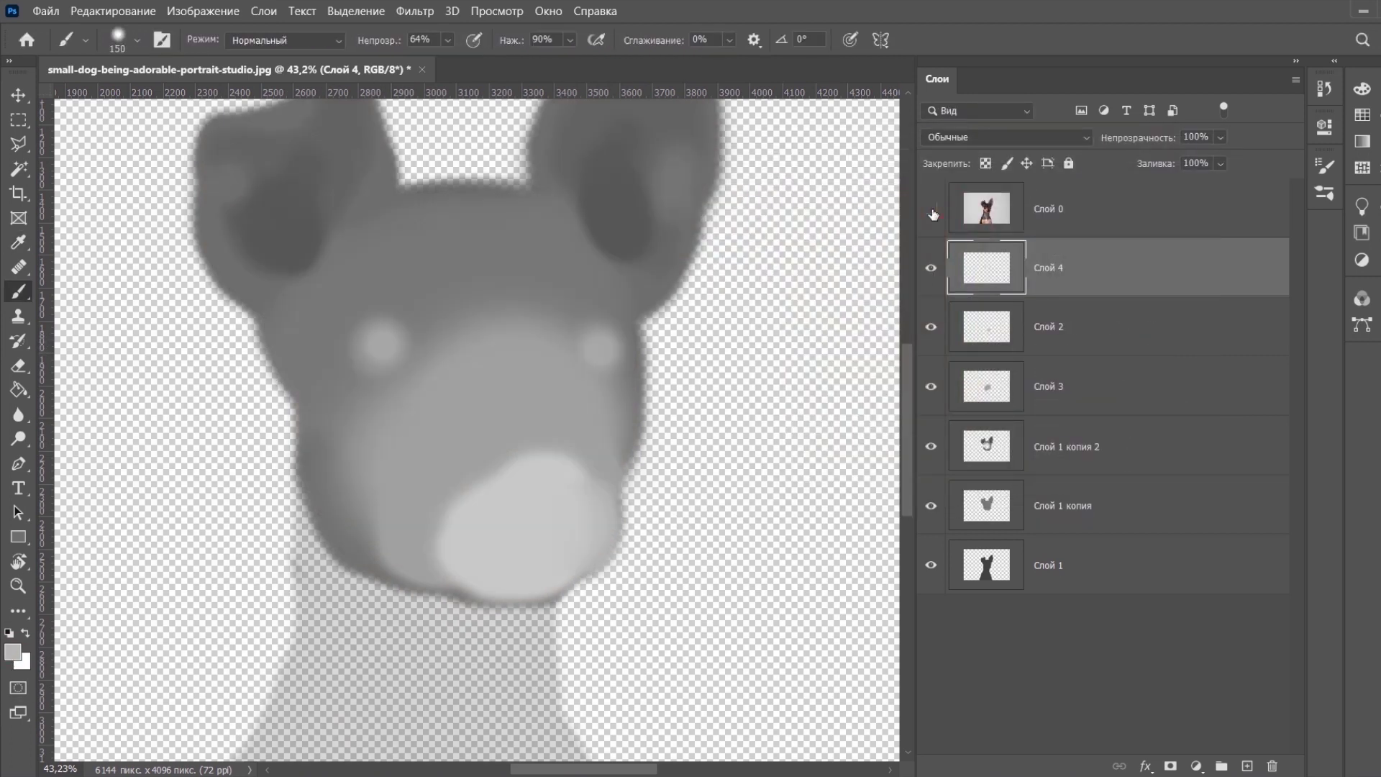
pyautogui.click(931, 210)
pyautogui.click(930, 210)
# - Brighten the snout with light grey using a size 500 brush, then soften its cheek-side edge with a smaller brush at 38% opacity
pyautogui.press(']')
pyautogui.press(']')
pyautogui.press(']')
pyautogui.click(545, 494)
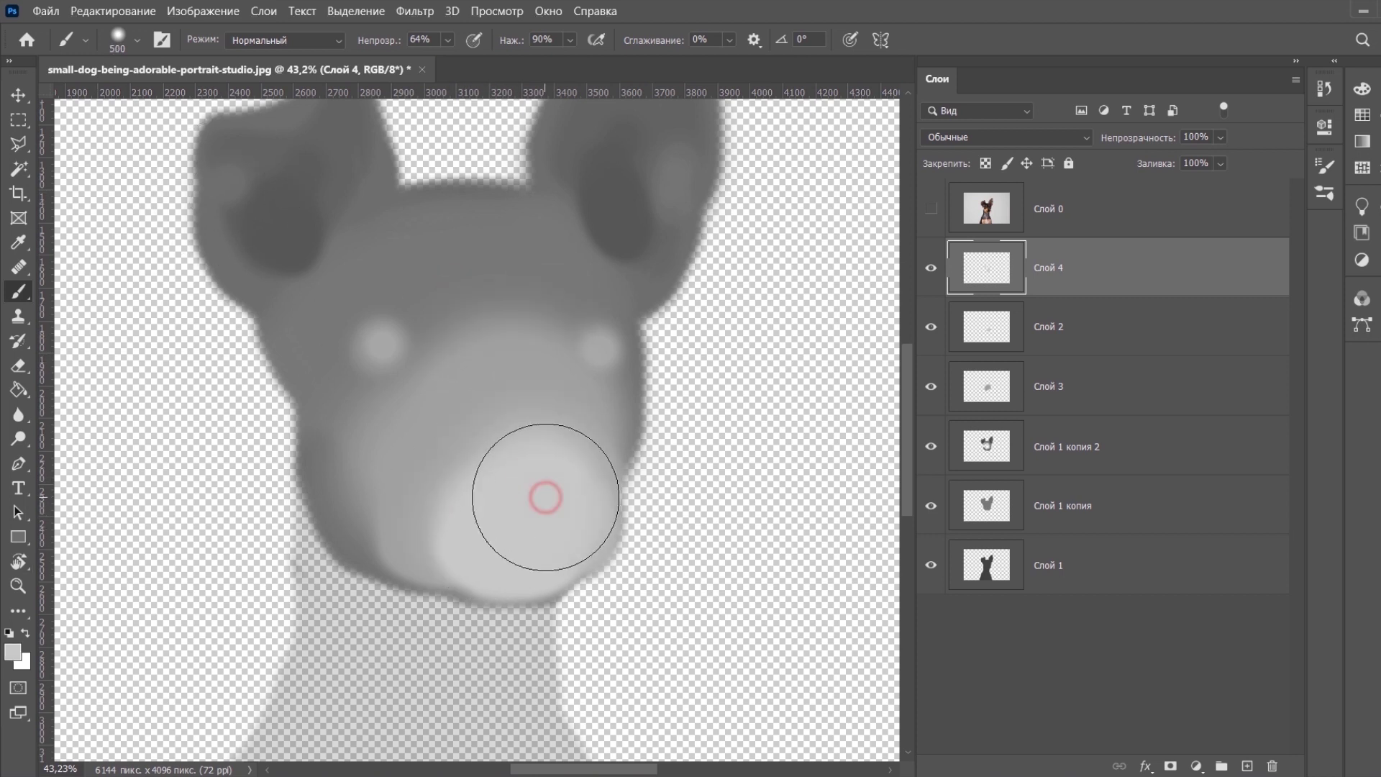
pyautogui.press('[')
pyautogui.press('[')
pyautogui.press('[')
pyautogui.press('3')
pyautogui.press('8')
pyautogui.moveTo(417, 530)
pyautogui.mouseDown()
pyautogui.moveTo(398, 533)
pyautogui.moveTo(453, 511)
pyautogui.mouseUp()
# - Blend the edges of the muzzle and brow using greys sampled from the cheek and forehead, with a size 250 brush
pyautogui.press('[')
pyautogui.press('[')
pyautogui.press('[')
pyautogui.keyDown('alt'); pyautogui.click(315, 438); pyautogui.keyUp('alt')
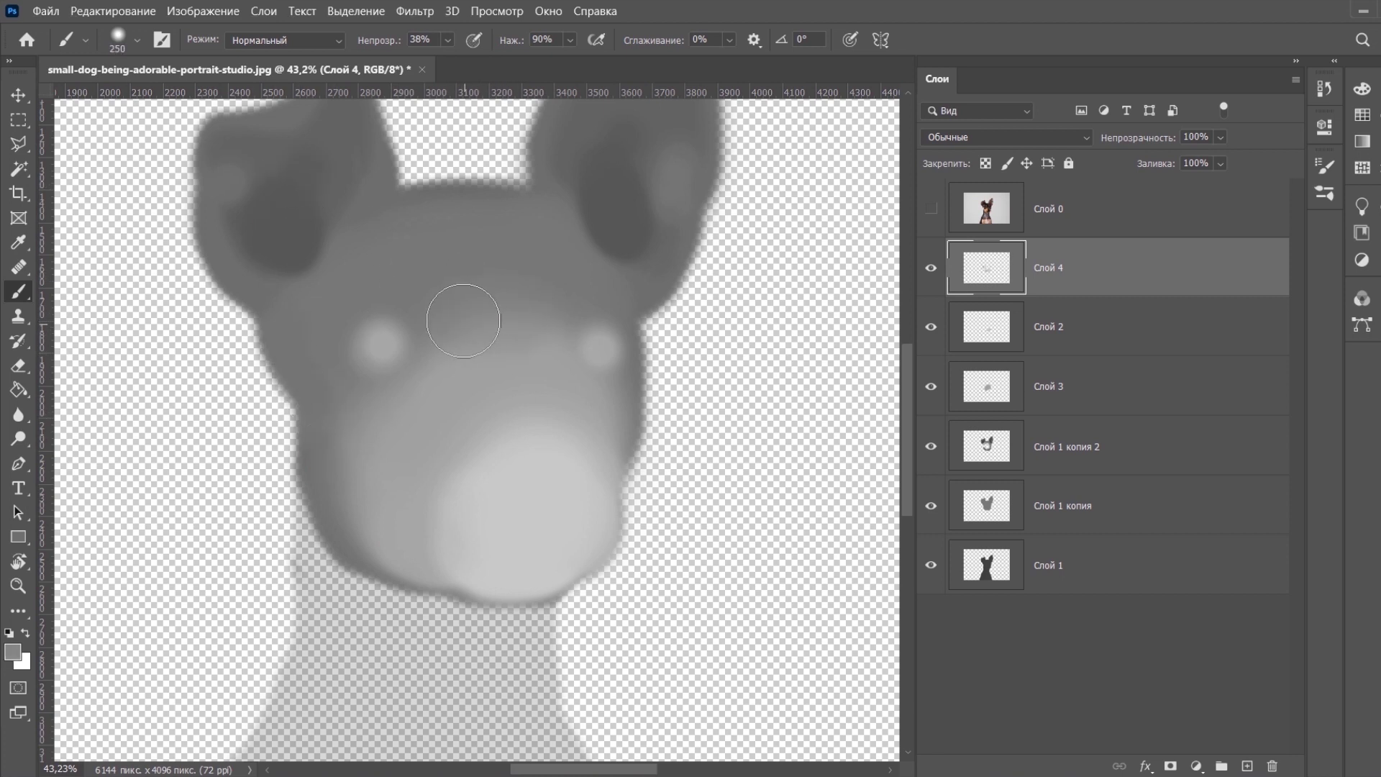
pyautogui.keyDown('alt'); pyautogui.click(424, 192); pyautogui.keyUp('alt')
# - On Слой 1, pick a lighter grey and shade the inside of the neck and body with a size 500 brush at 100% opacity
pyautogui.scroll(-3, 536, 367)
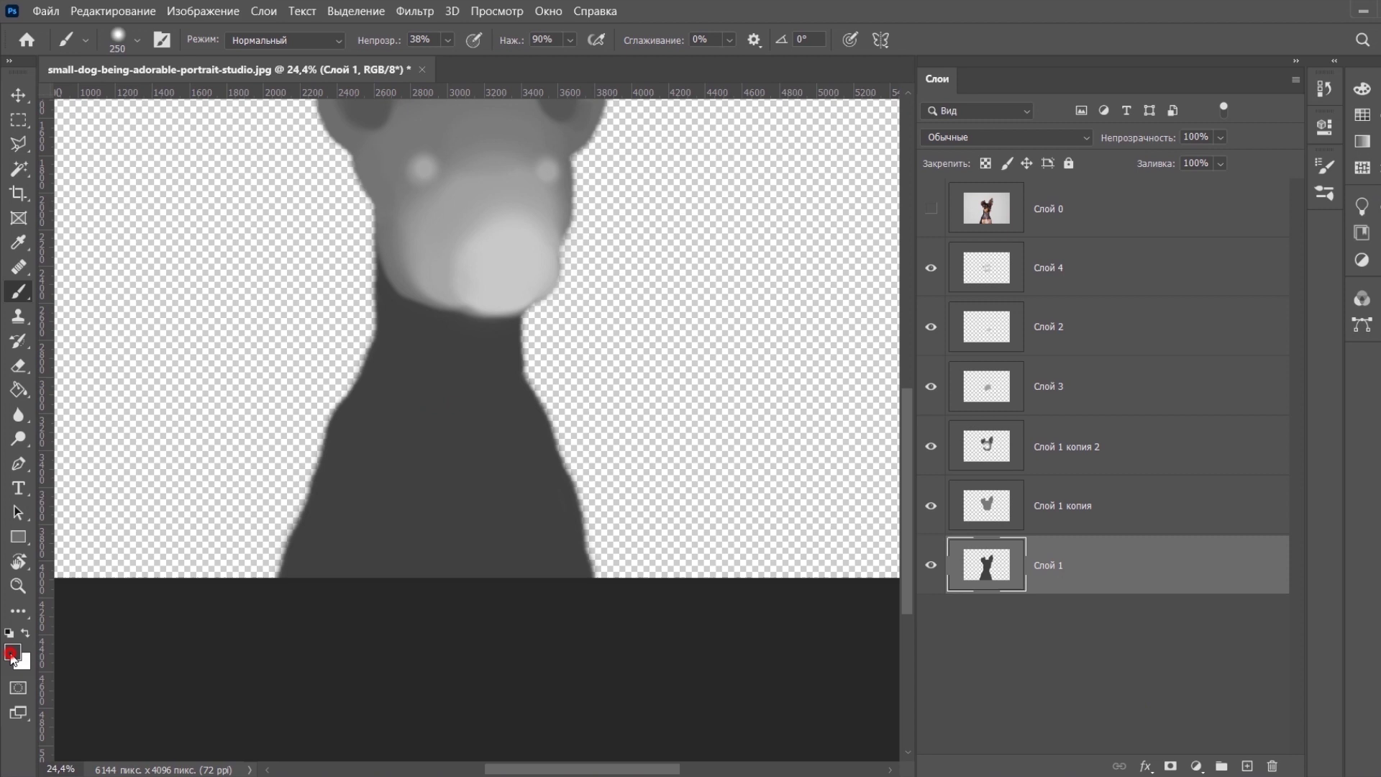
pyautogui.click(10, 654)
pyautogui.click(709, 333)
pyautogui.click(1134, 175)
pyautogui.press(']')
pyautogui.press(']')
pyautogui.press(']')
pyautogui.click(447, 40)
pyautogui.moveTo(456, 63); pyautogui.dragTo(519, 64)
pyautogui.moveTo(378, 536)
pyautogui.mouseDown()
pyautogui.moveTo(414, 469)
pyautogui.moveTo(437, 331)
pyautogui.moveTo(518, 525)
pyautogui.moveTo(438, 304)
pyautogui.mouseUp()
# - Pick an even lighter grey and paint the centre of the dog's chest on Слой 1
pyautogui.click(12, 652)
pyautogui.click(709, 312)
pyautogui.click(1135, 176)
pyautogui.moveTo(434, 509); pyautogui.dragTo(404, 636)
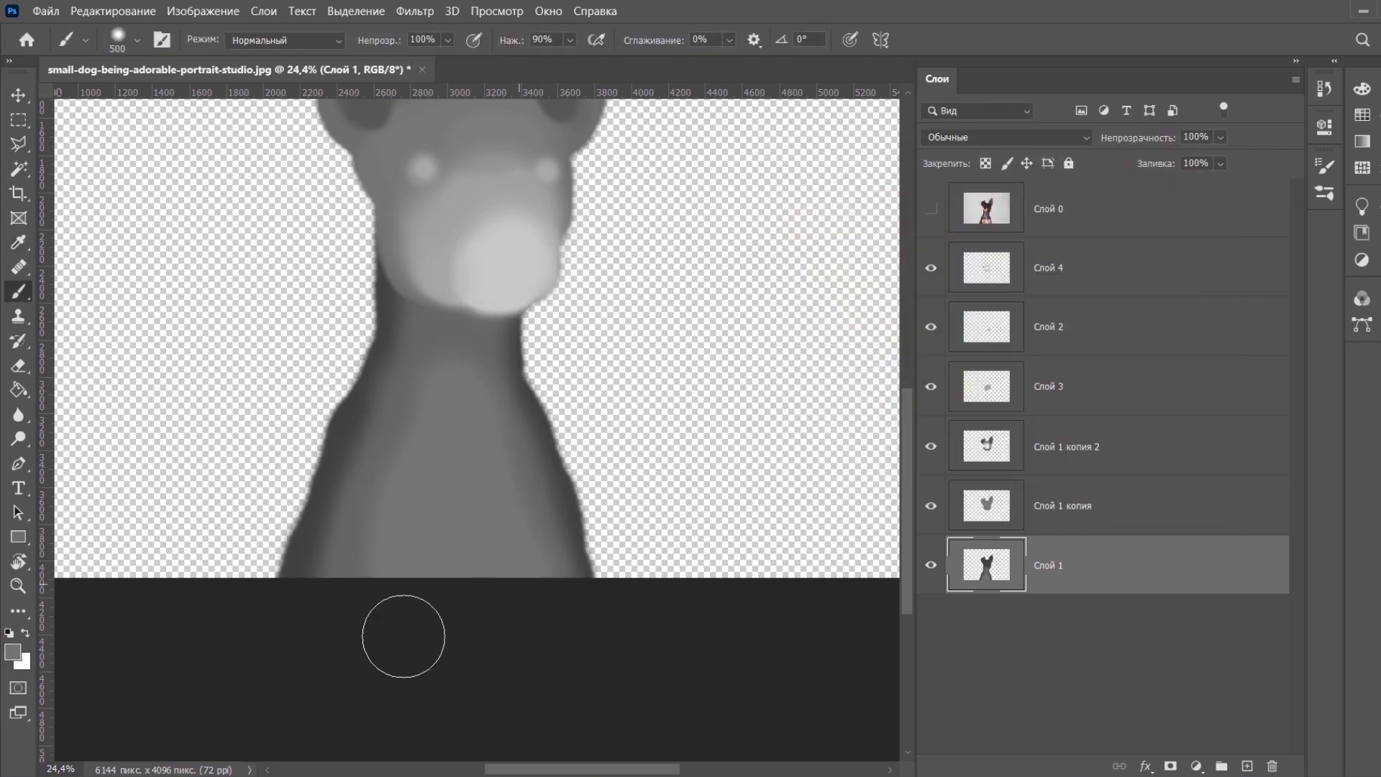
# - Add a new layer beneath Слой 1 and fill it with black as the background
pyautogui.moveTo(637, 253); pyautogui.dragTo(637, 416)
pyautogui.keyDown('ctrl'); pyautogui.click(1247, 765); pyautogui.keyUp('ctrl')
pyautogui.click(18, 389)
pyautogui.press('d')
pyautogui.click(234, 553)
pyautogui.click(1096, 698)
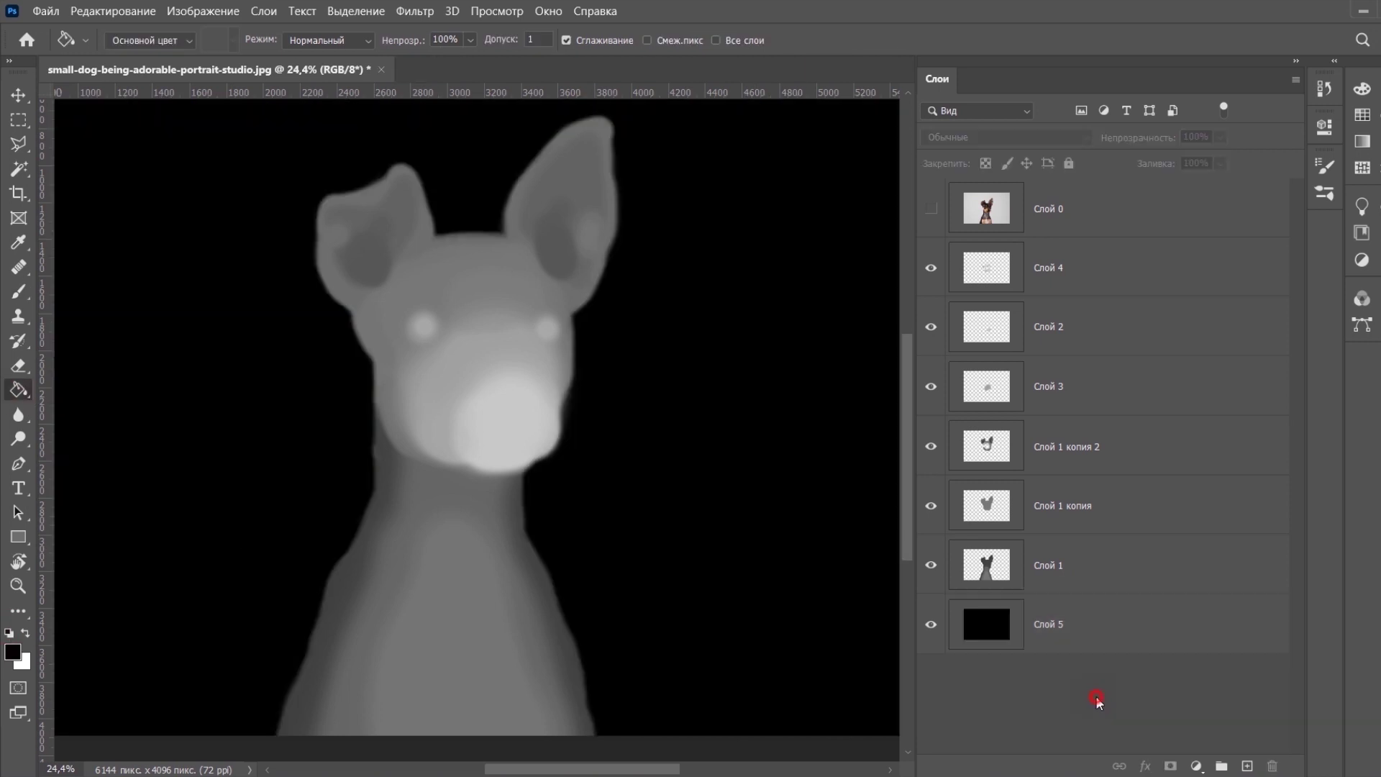
# - Group the layers from Слой 4 down to Слой 1, then duplicate the group and hide the original
pyautogui.click(1048, 268)
pyautogui.keyDown('shift'); pyautogui.click(1055, 564); pyautogui.keyUp('shift')
pyautogui.hotkey('ctrl', 'g')
pyautogui.click(1196, 765)
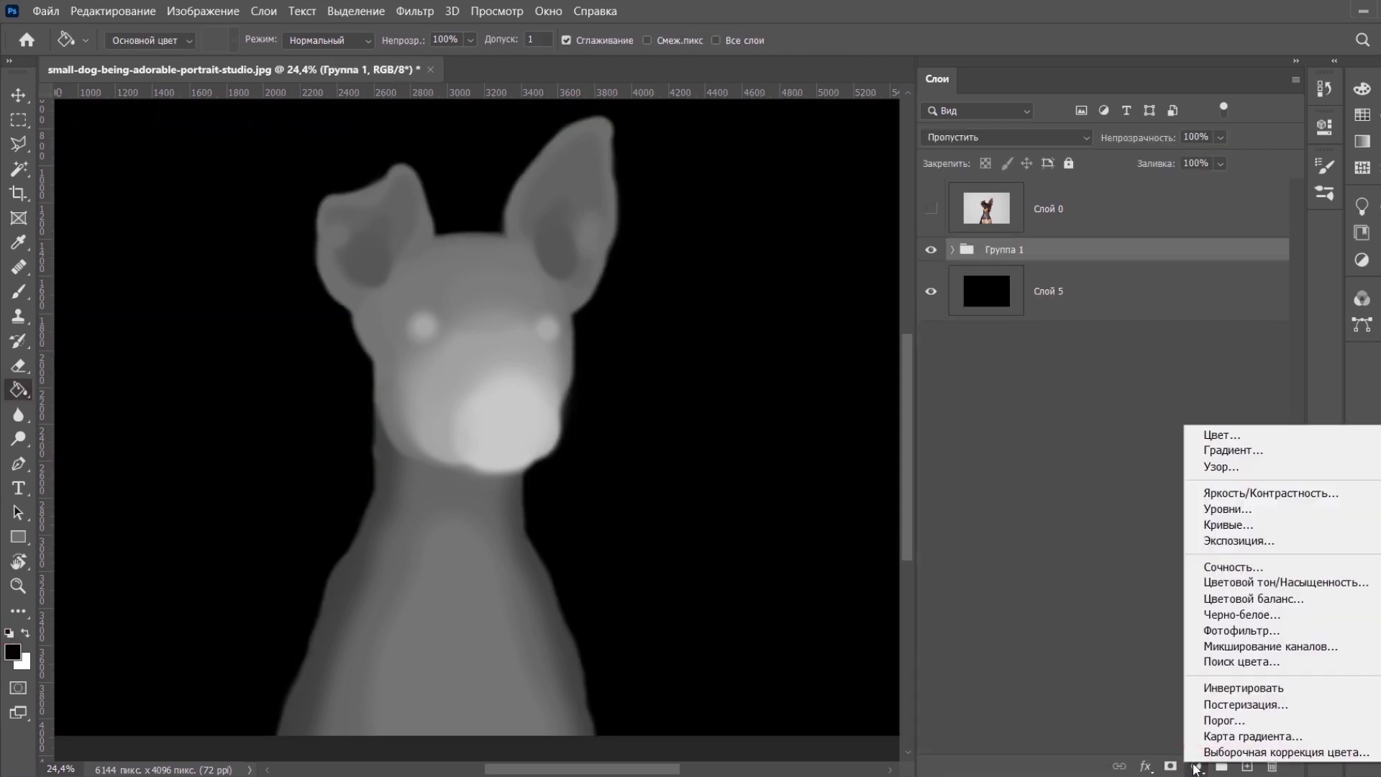
pyautogui.moveTo(1043, 249); pyautogui.dragTo(1245, 765)
pyautogui.click(931, 274)
# - Merge all the layers inside the duplicated group into a single layer
pyautogui.click(356, 10)
pyautogui.click(952, 249)
pyautogui.click(1064, 291)
pyautogui.keyDown('shift'); pyautogui.click(1110, 579); pyautogui.keyUp('shift')
pyautogui.hotkey('ctrl', 'e')
# - Apply a slight blur filter to the merged dog layer and collapse its group
pyautogui.click(415, 11)
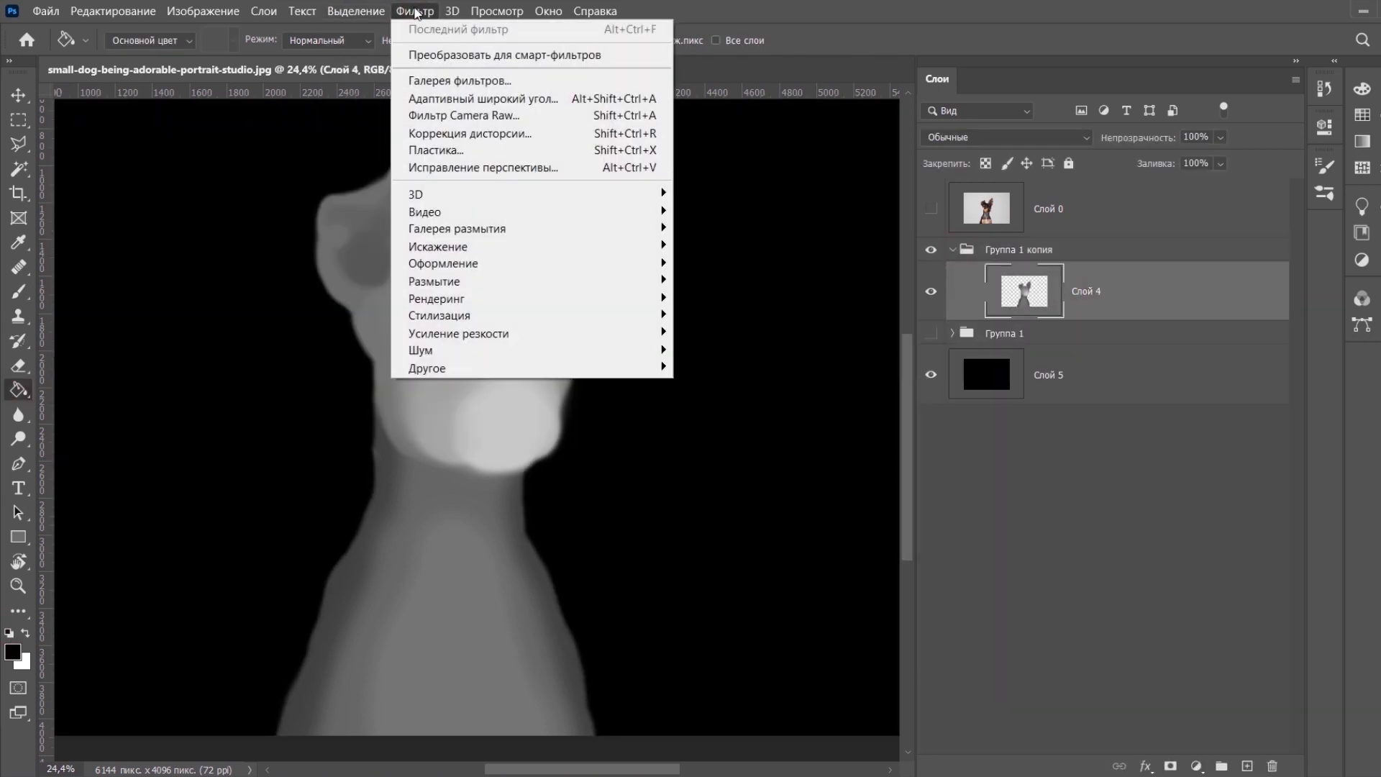
pyautogui.moveTo(489, 281)
pyautogui.click(771, 386)
pyautogui.moveTo(644, 430); pyautogui.dragTo(669, 430)
pyautogui.click(823, 203)
pyautogui.click(1079, 503)
pyautogui.click(952, 249)
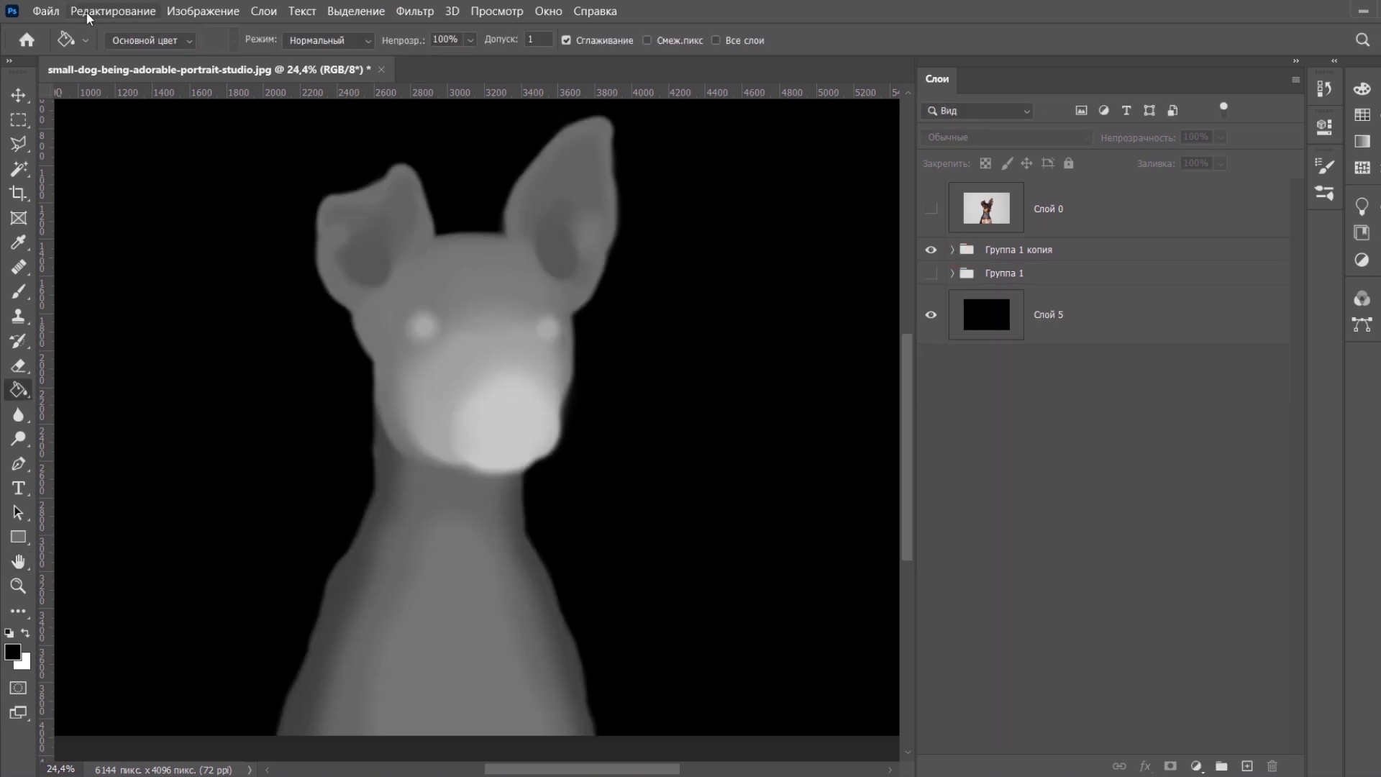
# - Save the finished depth map as the PNG file map.png
pyautogui.hotkey('ctrl', 'shift', 's')
pyautogui.click(740, 552)
pyautogui.click(460, 485)
pyautogui.click(771, 743)
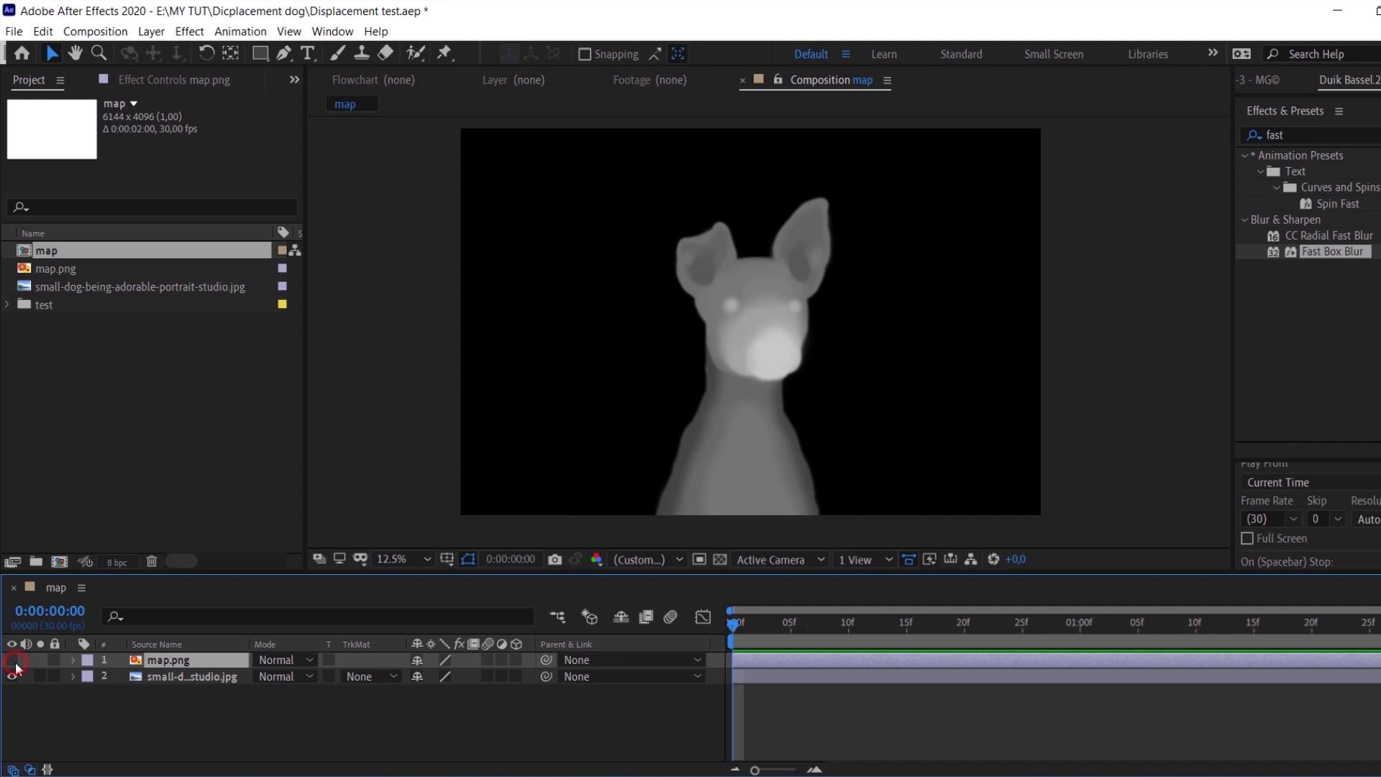
# - In After Effects, apply Fast Box Blur to the map.png layer with a blur radius of 63 and Repeat Edge Pixels enabled
pyautogui.click(13, 660)
pyautogui.click(12, 661)
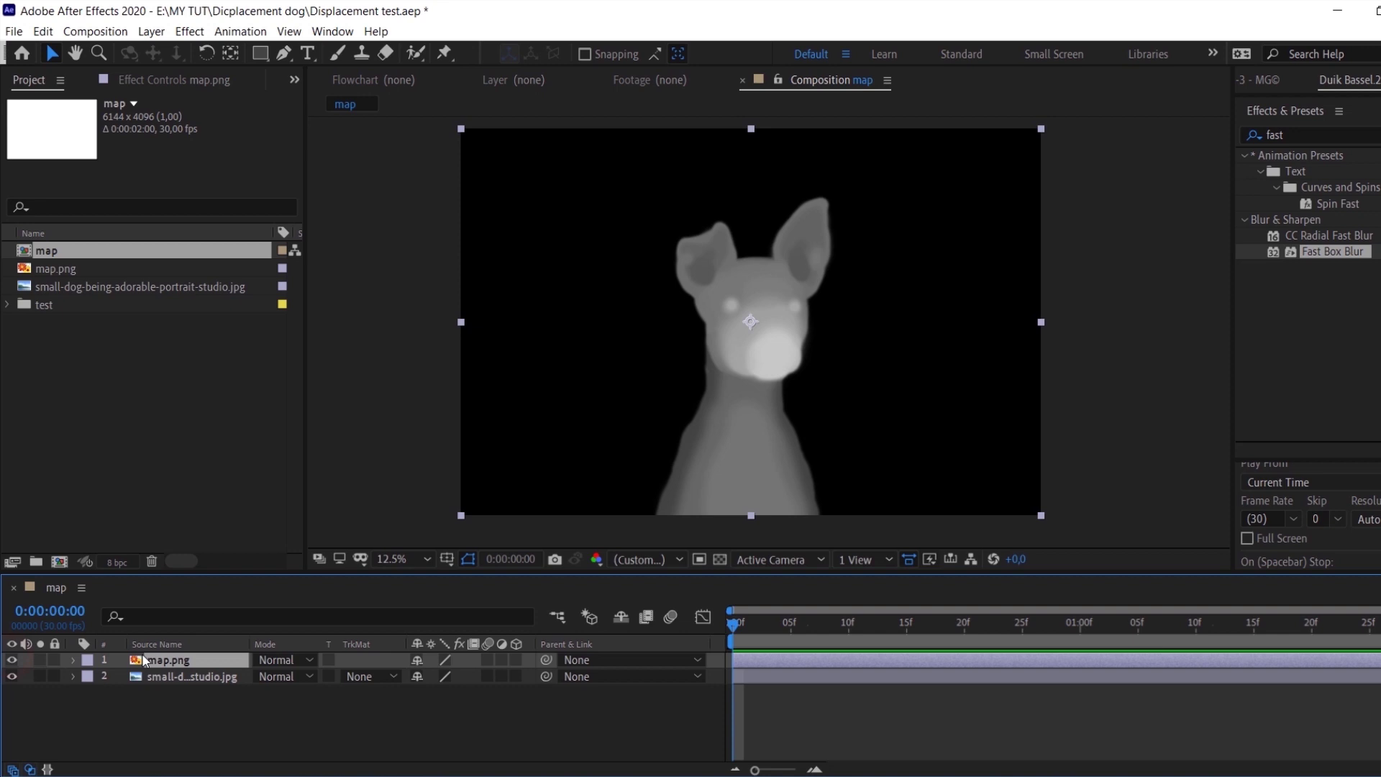
pyautogui.doubleClick(1332, 253)
pyautogui.moveTo(176, 141)
pyautogui.mouseDown()
pyautogui.moveTo(232, 149)
pyautogui.moveTo(195, 144)
pyautogui.mouseUp()
pyautogui.click(173, 184)
# - Pre-compose the map.png layer, moving all attributes into the new composition, and hide the resulting layer
pyautogui.click(193, 661)
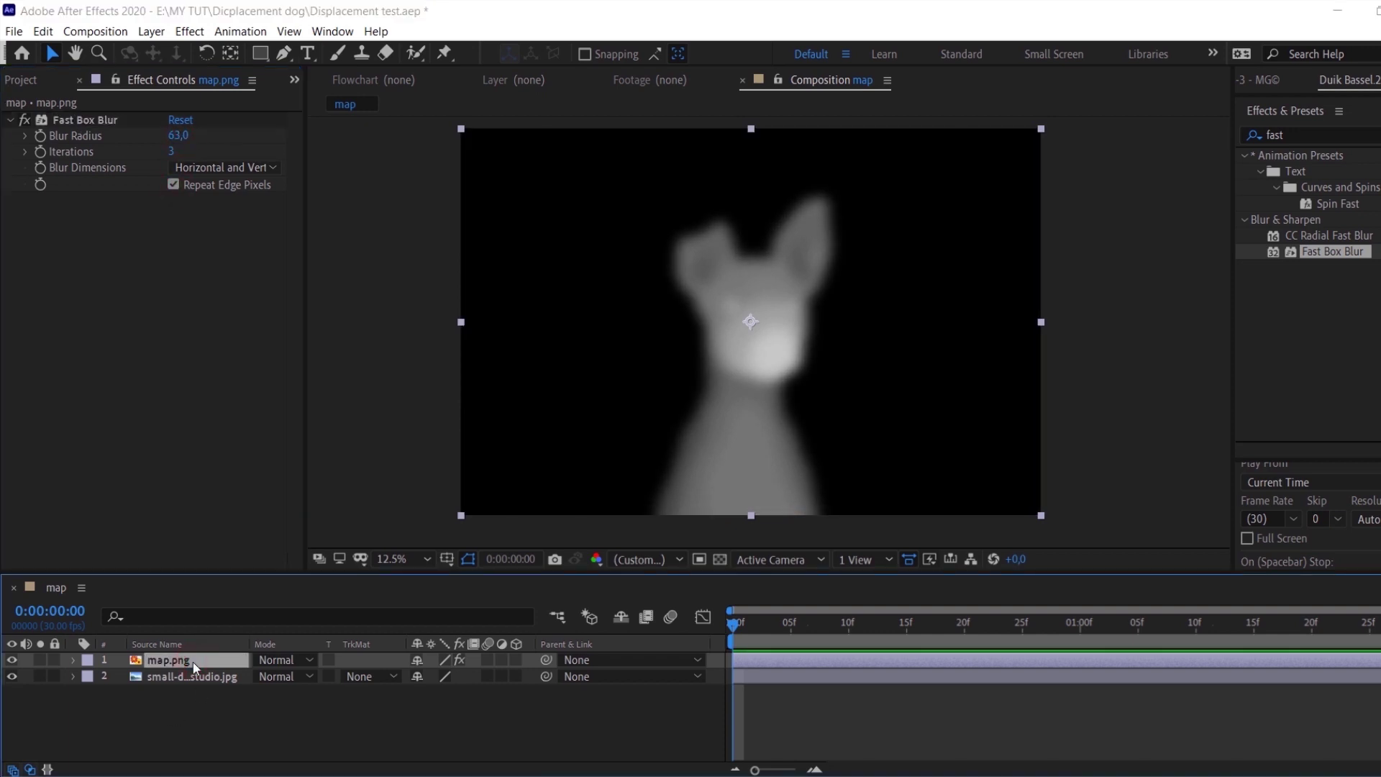
pyautogui.hotkey('ctrl', 'shift', 'c')
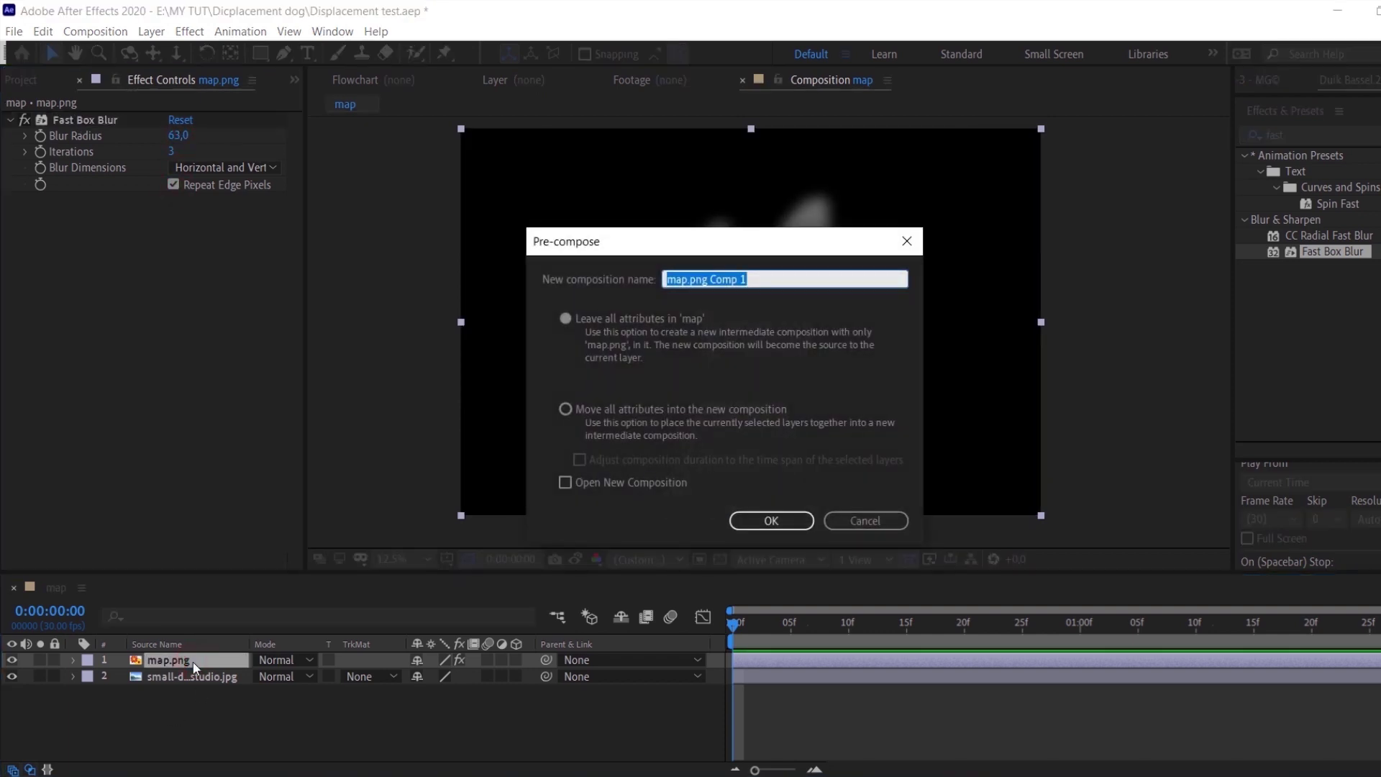
pyautogui.click(589, 412)
pyautogui.click(771, 519)
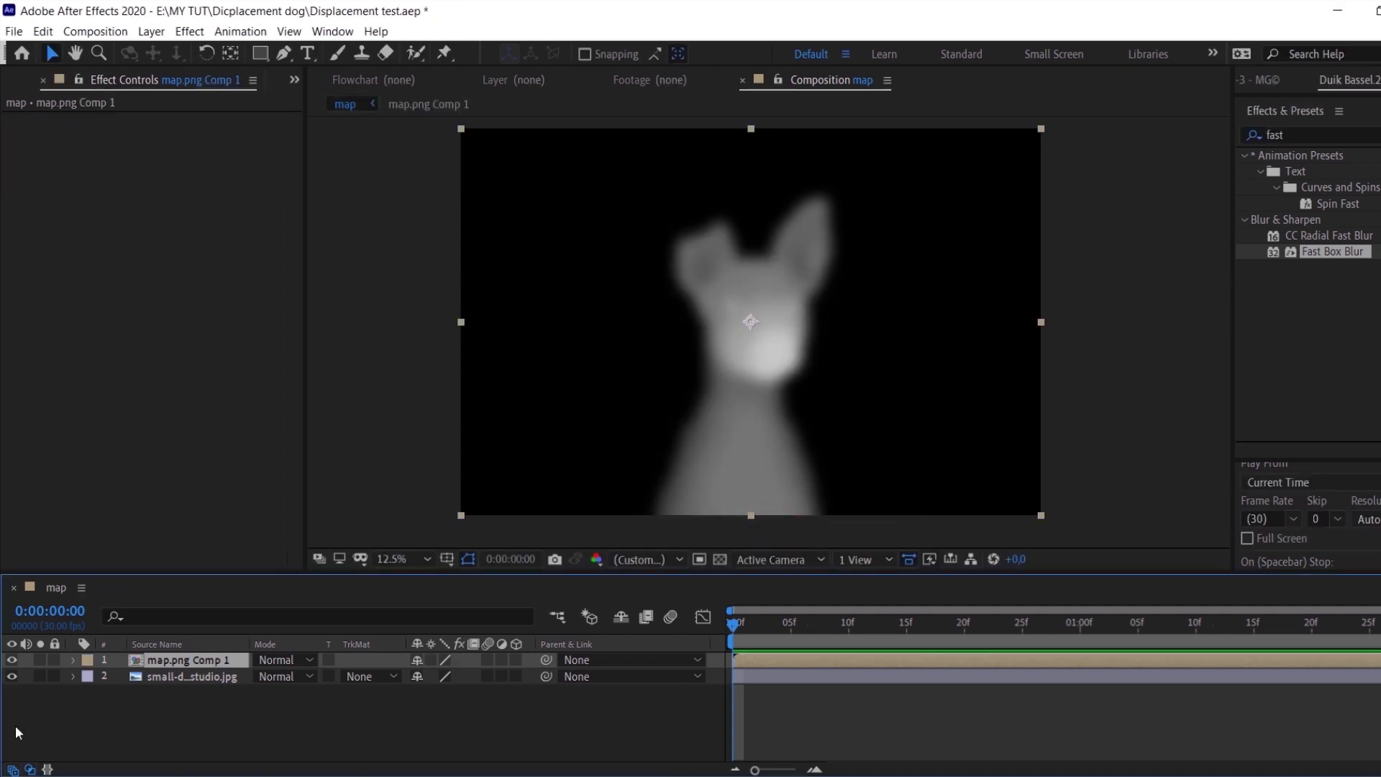
pyautogui.click(11, 658)
# - Find the Displacement Map effect by searching "disp" and apply it to the dog photo layer
pyautogui.click(192, 677)
pyautogui.click(1294, 135)
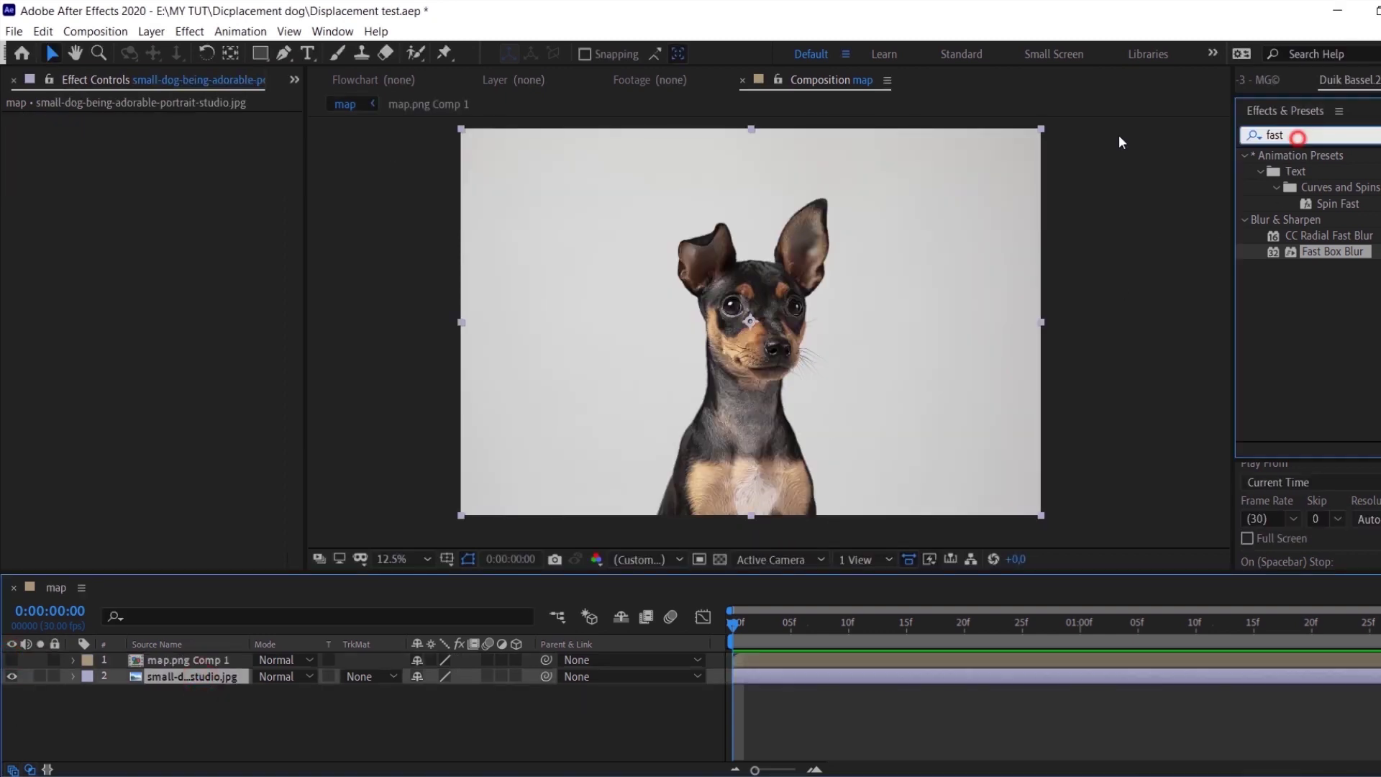
pyautogui.write('disp')
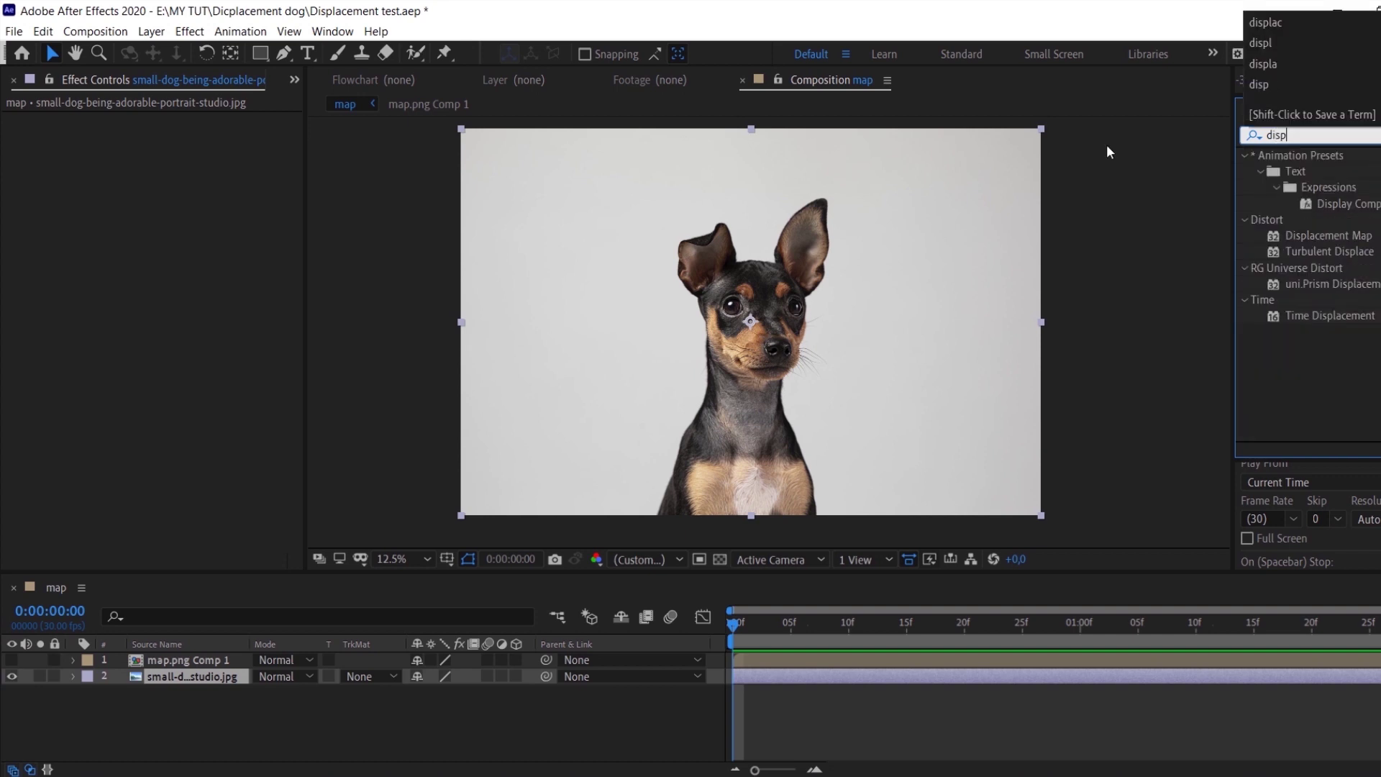
pyautogui.doubleClick(1300, 235)
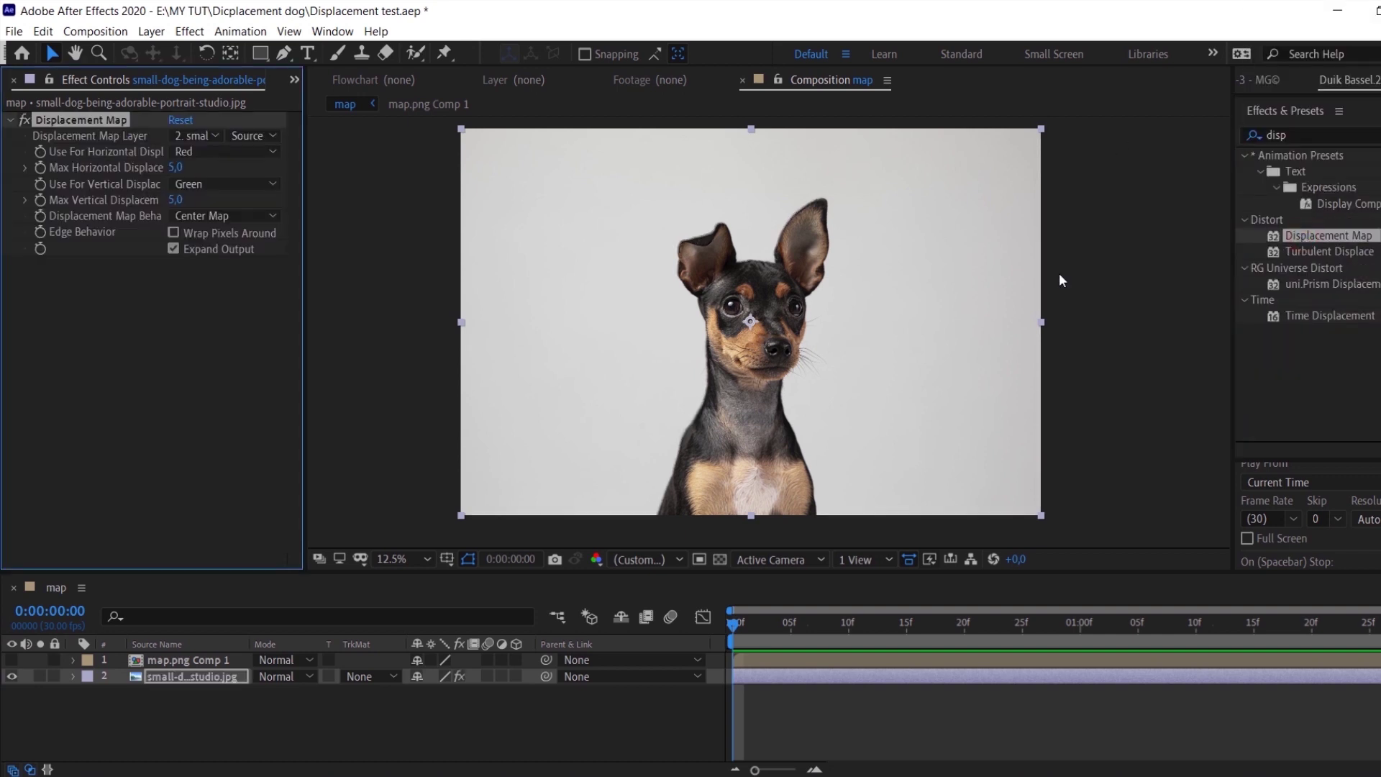
# - Set horizontal and vertical displacement to use Luminance, with map.png Comp 1 as the displacement map layer
pyautogui.click(216, 151)
pyautogui.click(220, 243)
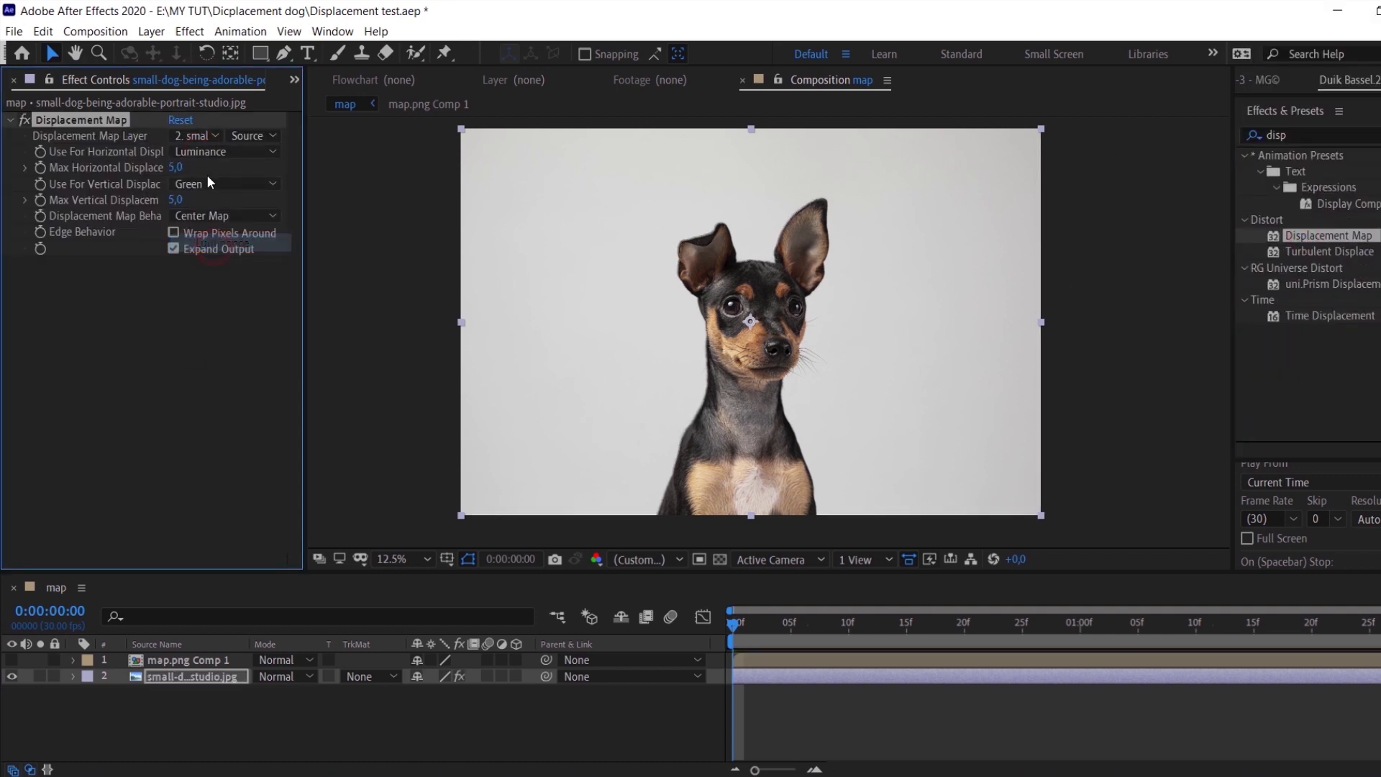
pyautogui.click(205, 185)
pyautogui.click(219, 275)
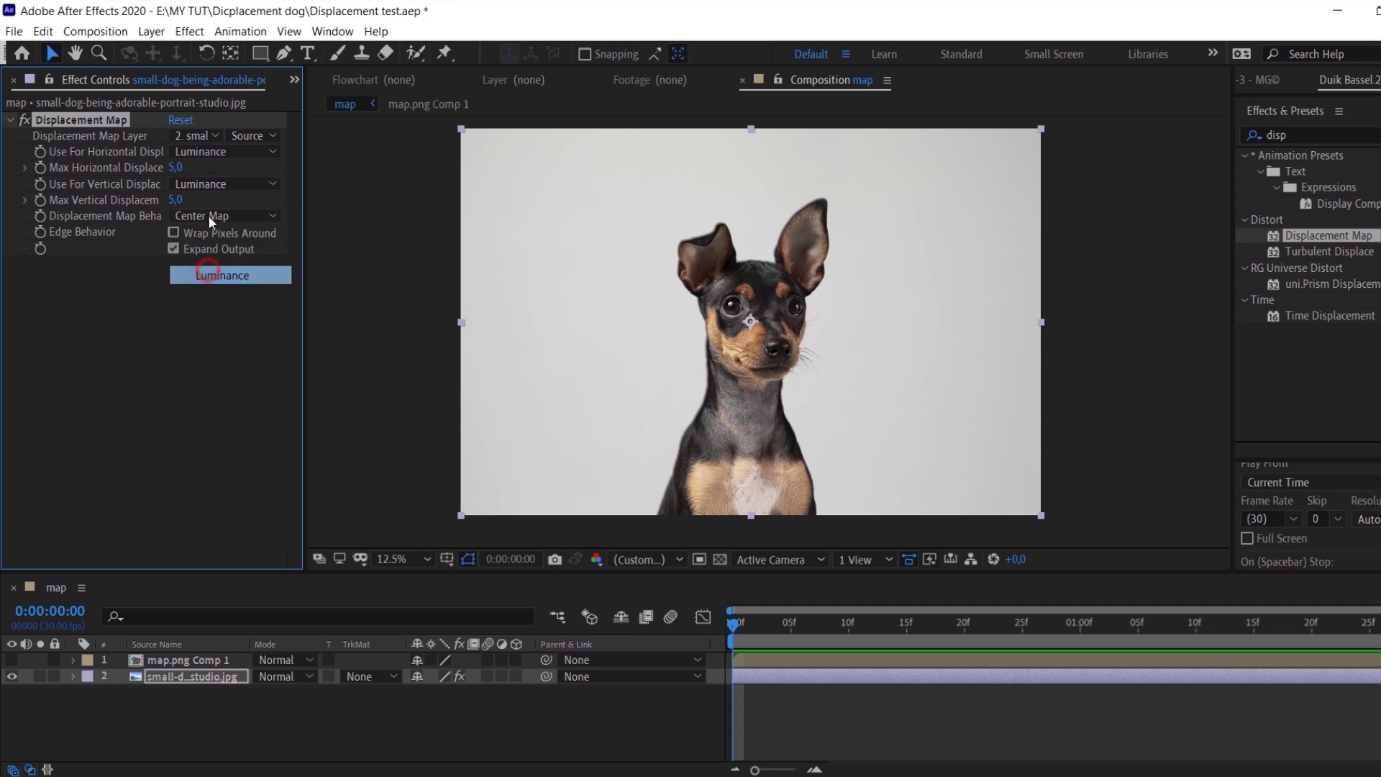
pyautogui.click(196, 136)
pyautogui.click(180, 175)
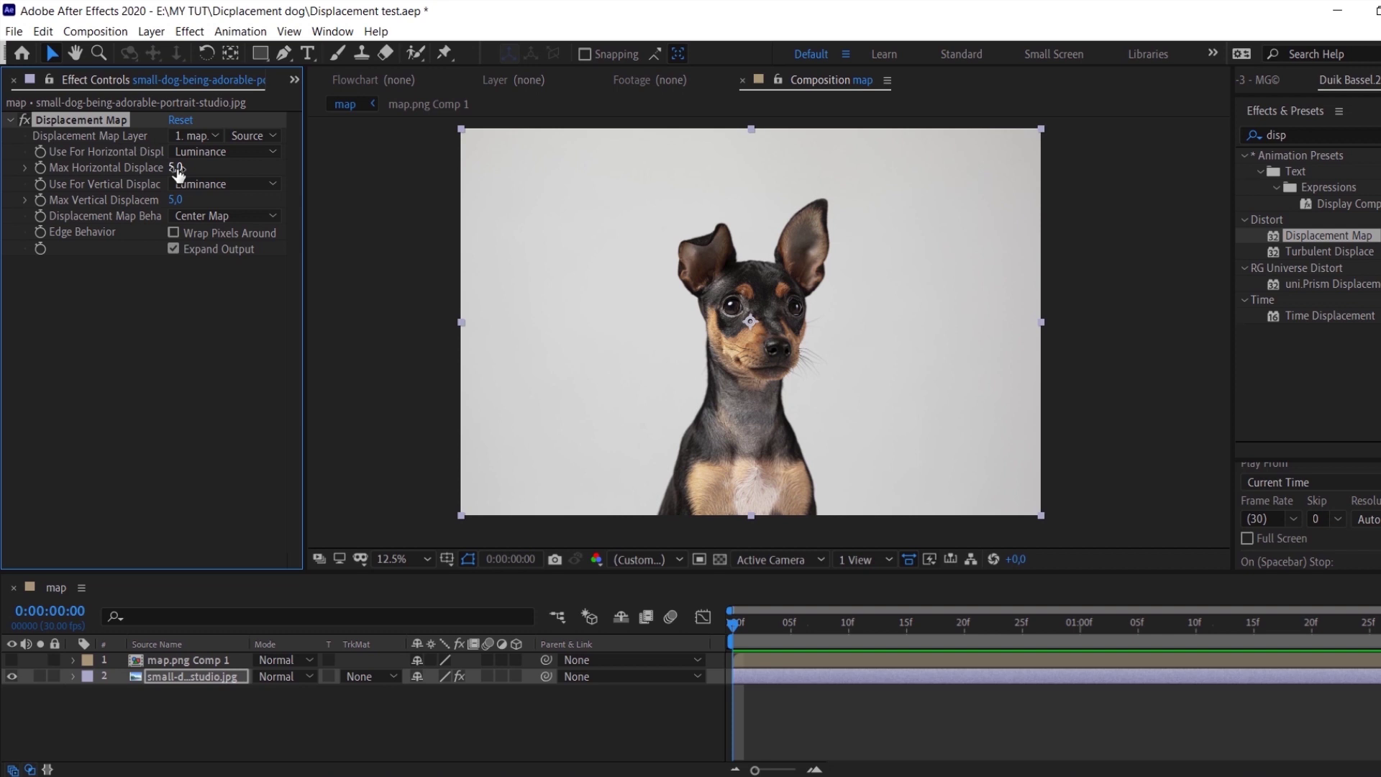
# - Set the maximum horizontal and vertical displacement to 0, keyframe both at the first frame, and reveal the keyframes
pyautogui.press('Return')
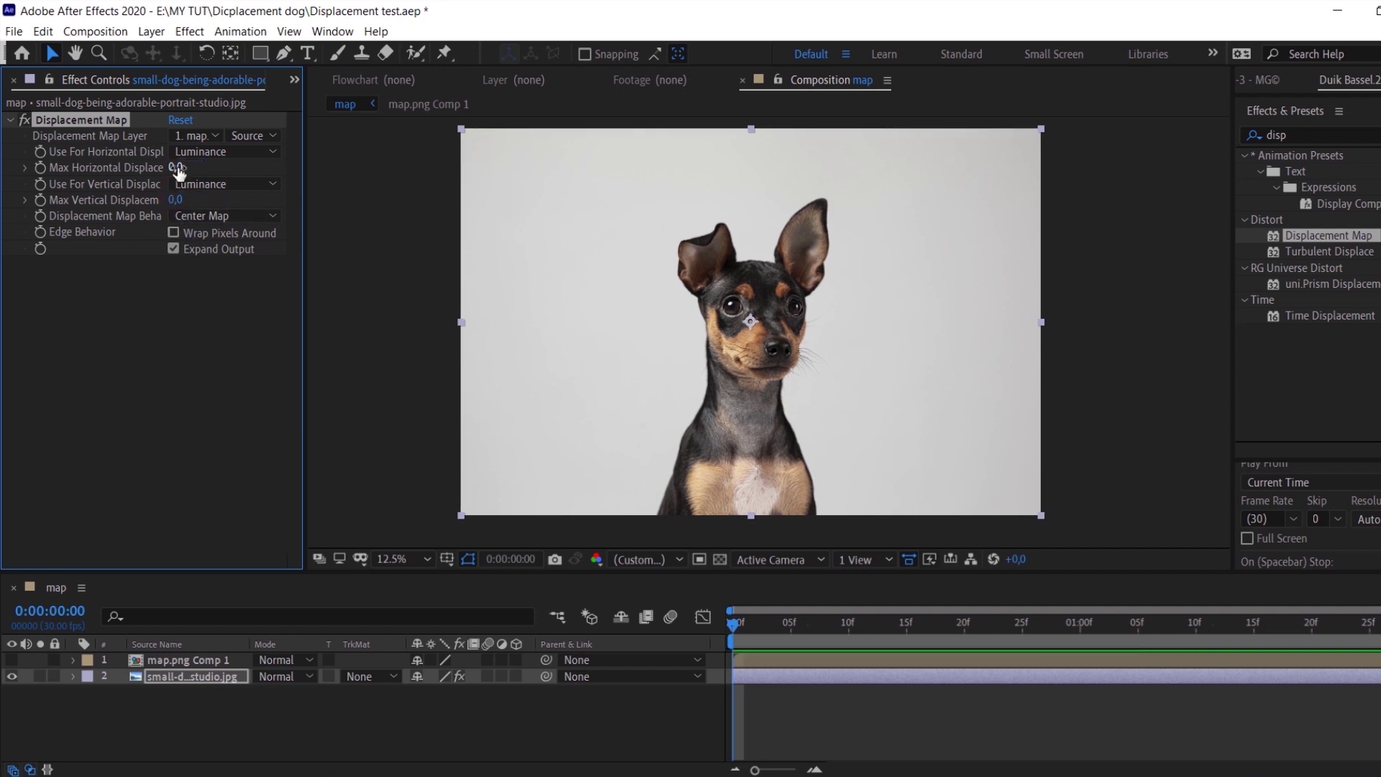
pyautogui.moveTo(179, 173)
pyautogui.mouseDown()
pyautogui.moveTo(109, 179)
pyautogui.moveTo(158, 168)
pyautogui.mouseUp()
pyautogui.hotkey('ctrl', 'z')
pyautogui.press('u')
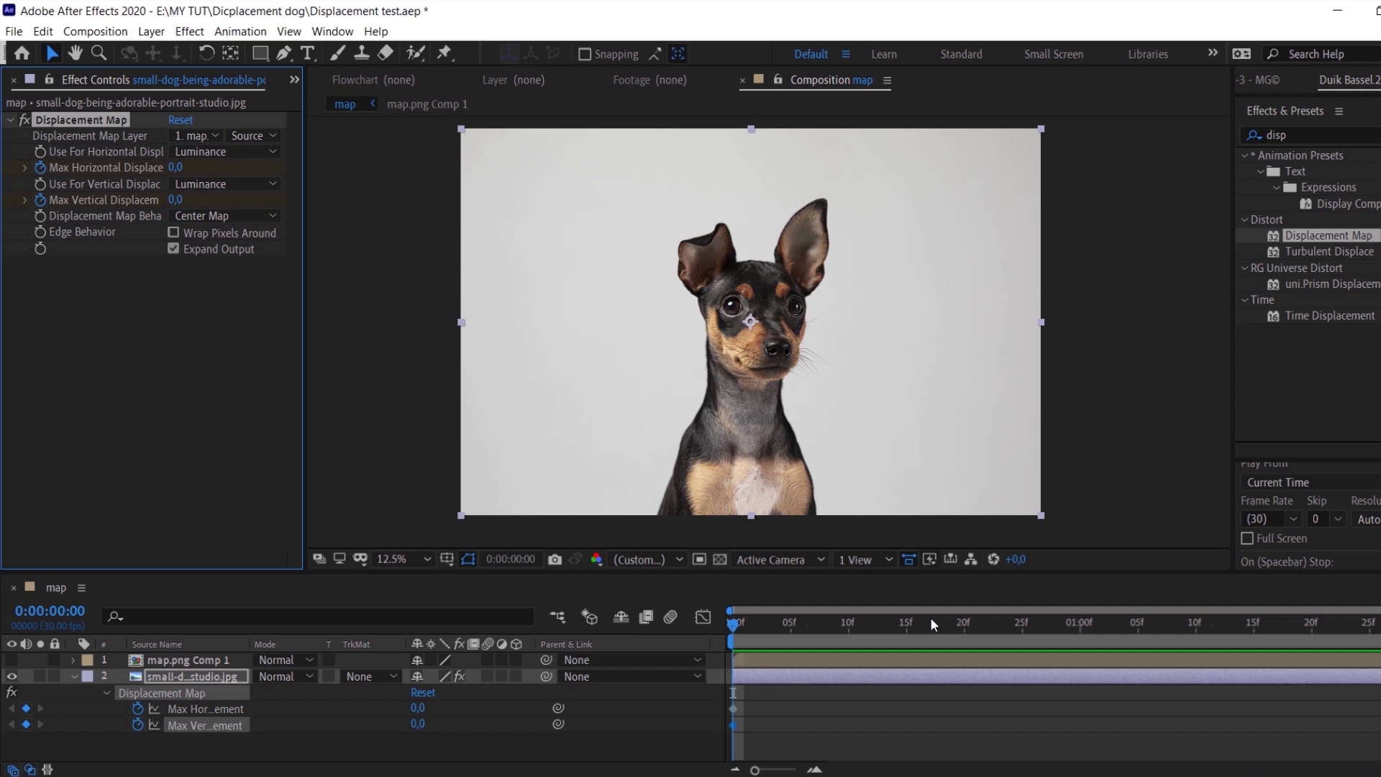
# - At one second, set the maximum horizontal displacement to -88 and vertical to 66, then scrub through to the end
pyautogui.moveTo(935, 623); pyautogui.dragTo(1088, 624)
pyautogui.moveTo(176, 168); pyautogui.dragTo(247, 211)
pyautogui.moveTo(1177, 623); pyautogui.dragTo(1380, 623)
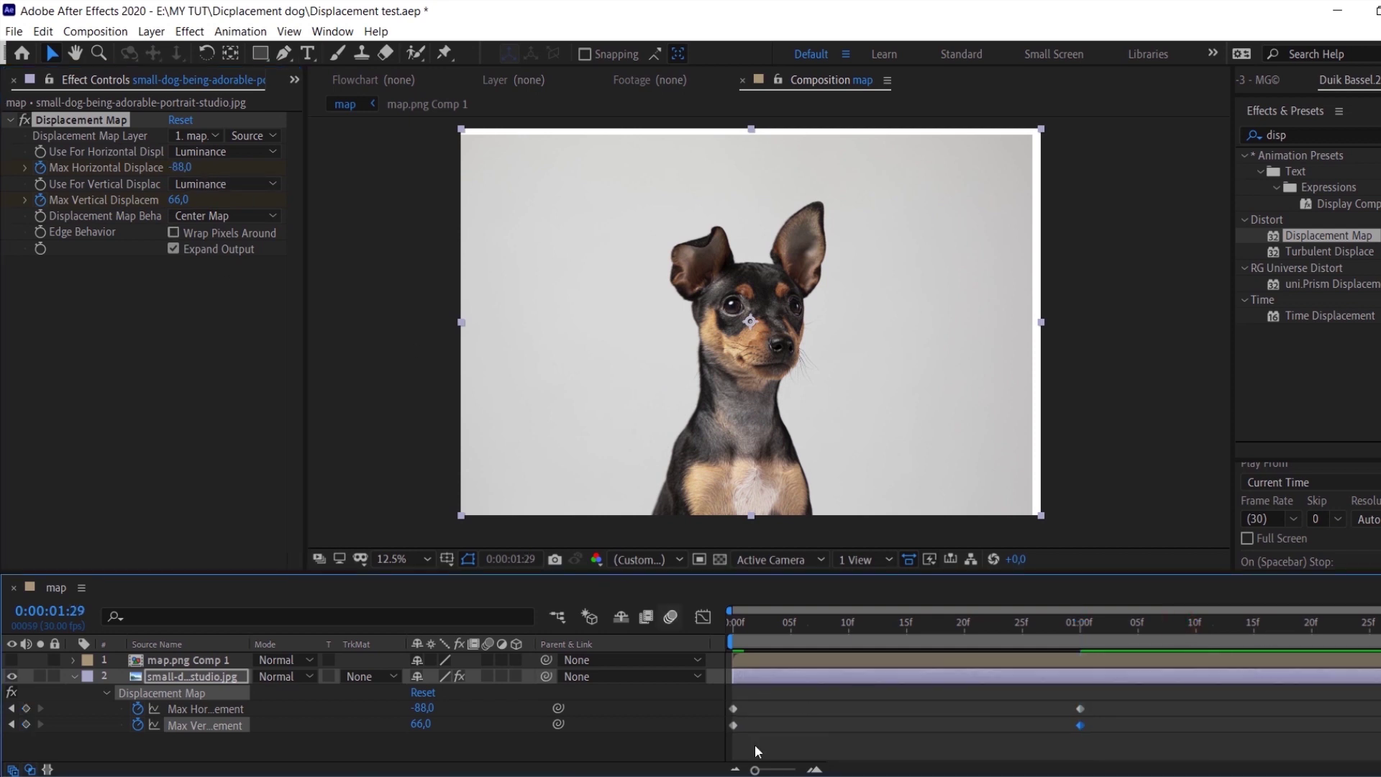
# - At the first frame, change the maximum horizontal displacement to 61 and vertical to -70, then preview the movement
pyautogui.moveTo(755, 689); pyautogui.dragTo(701, 735)
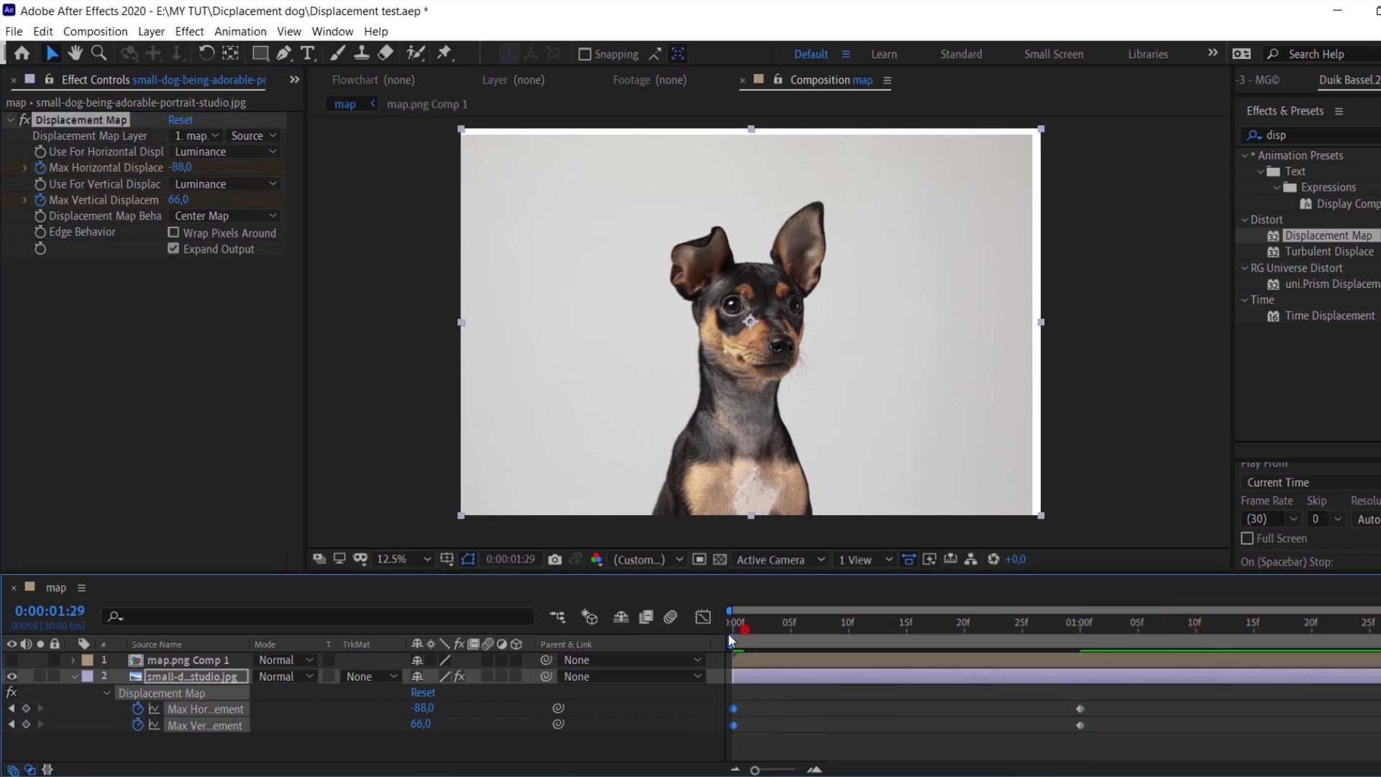
pyautogui.click(728, 627)
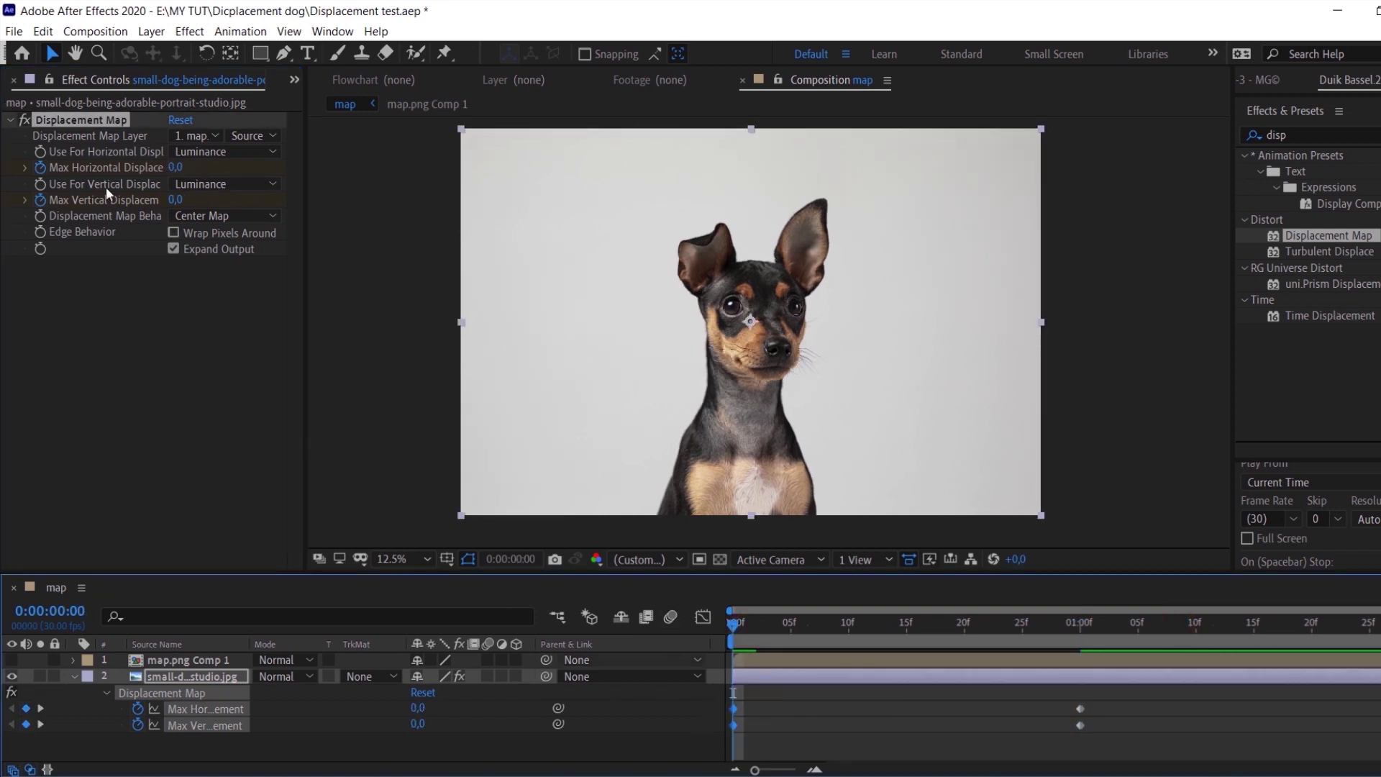
pyautogui.moveTo(177, 166); pyautogui.dragTo(110, 207)
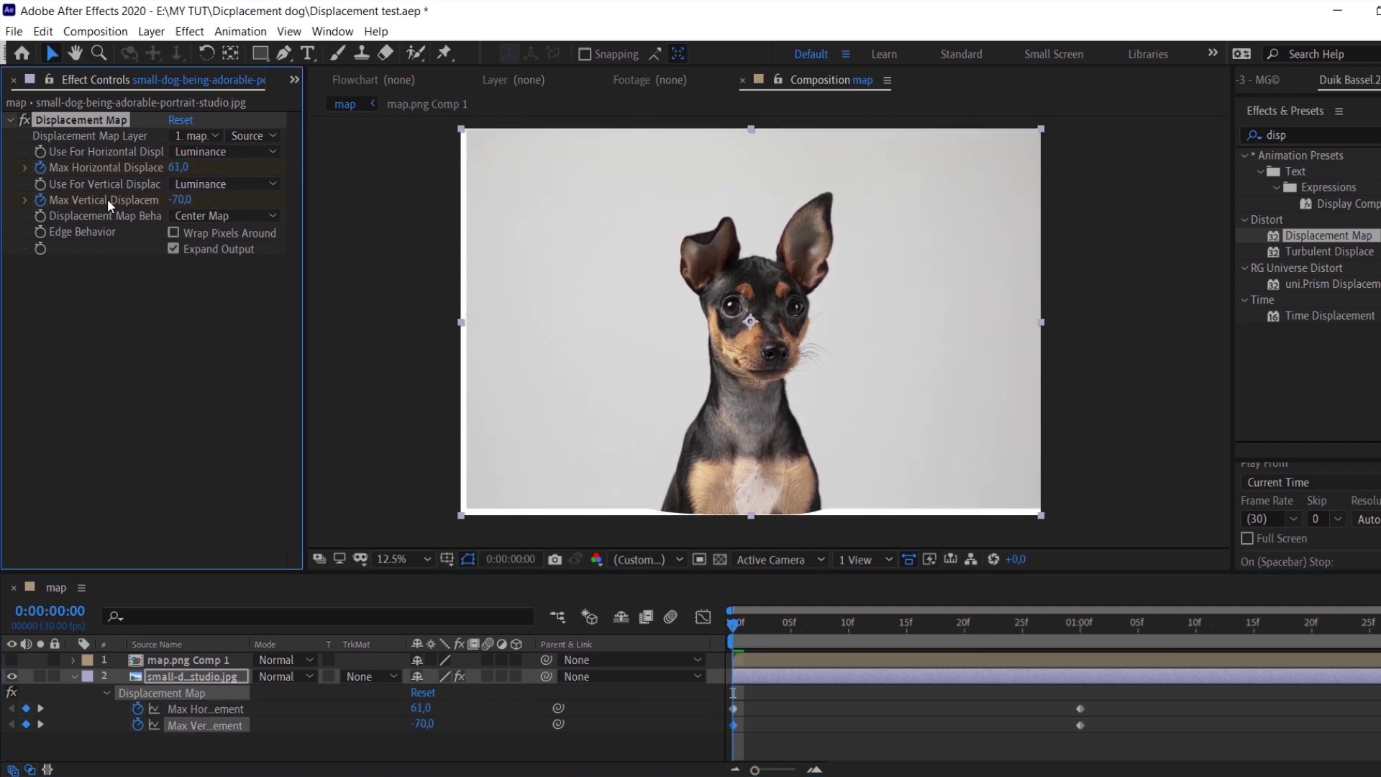
pyautogui.click(785, 705)
pyautogui.press('space')
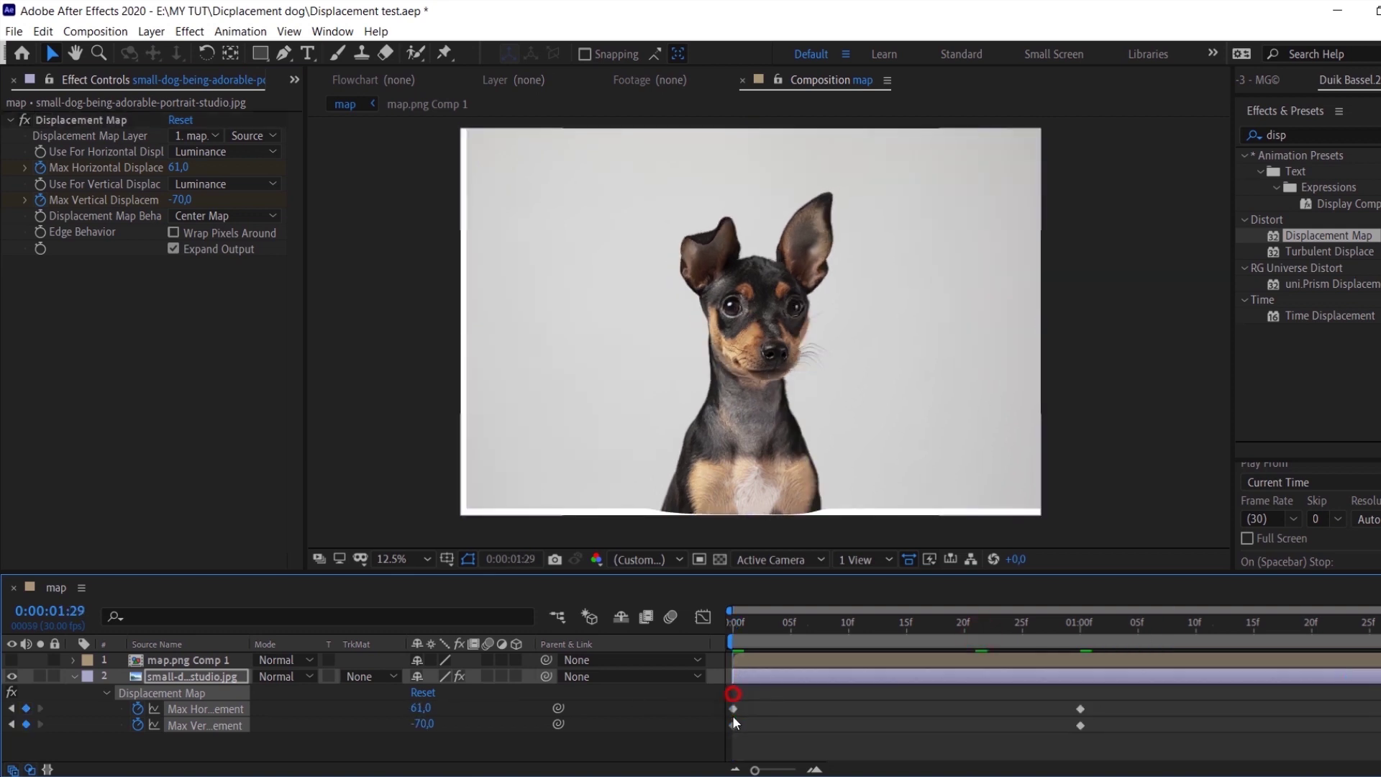
# - Ease all displacement keyframes and scale both layers up past the frame edges, then play back the animation
pyautogui.moveTo(732, 692); pyautogui.dragTo(1380, 761)
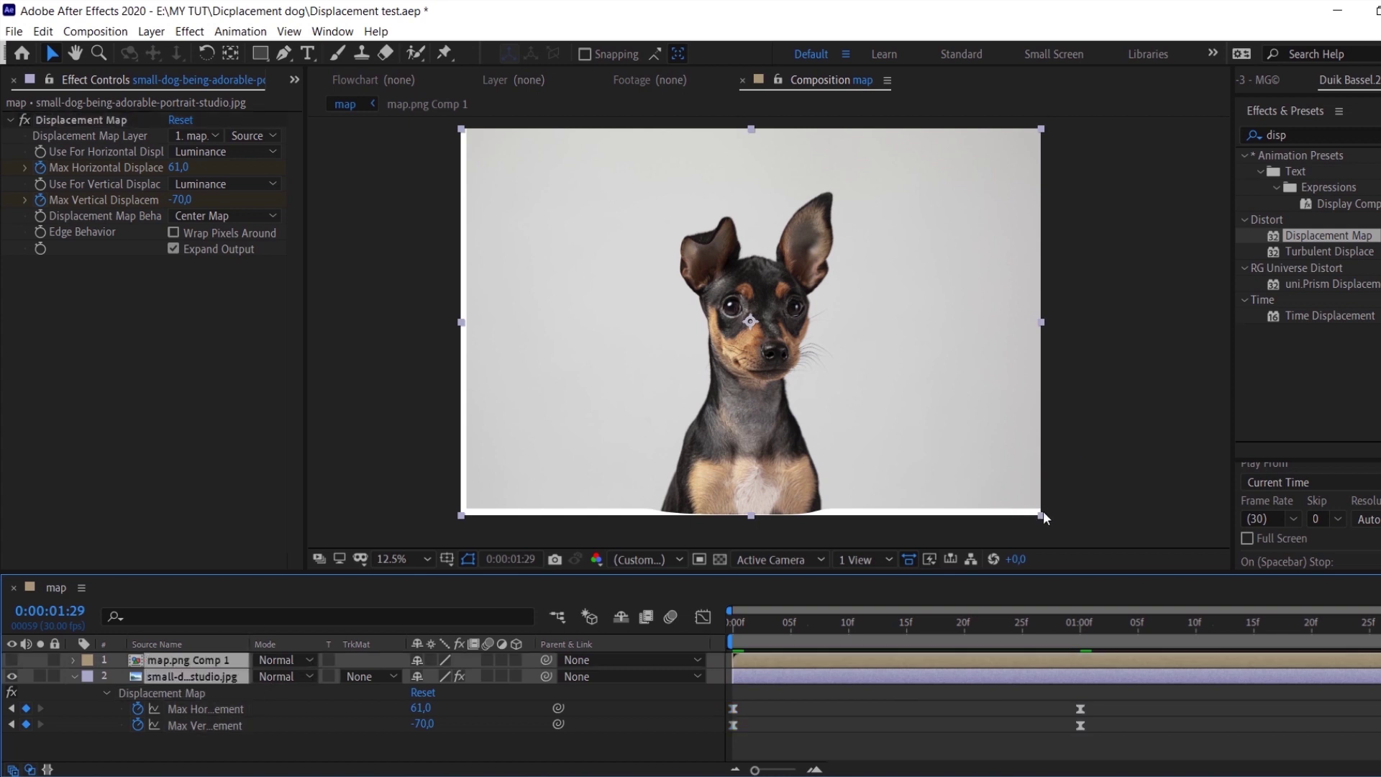
pyautogui.press('Home')
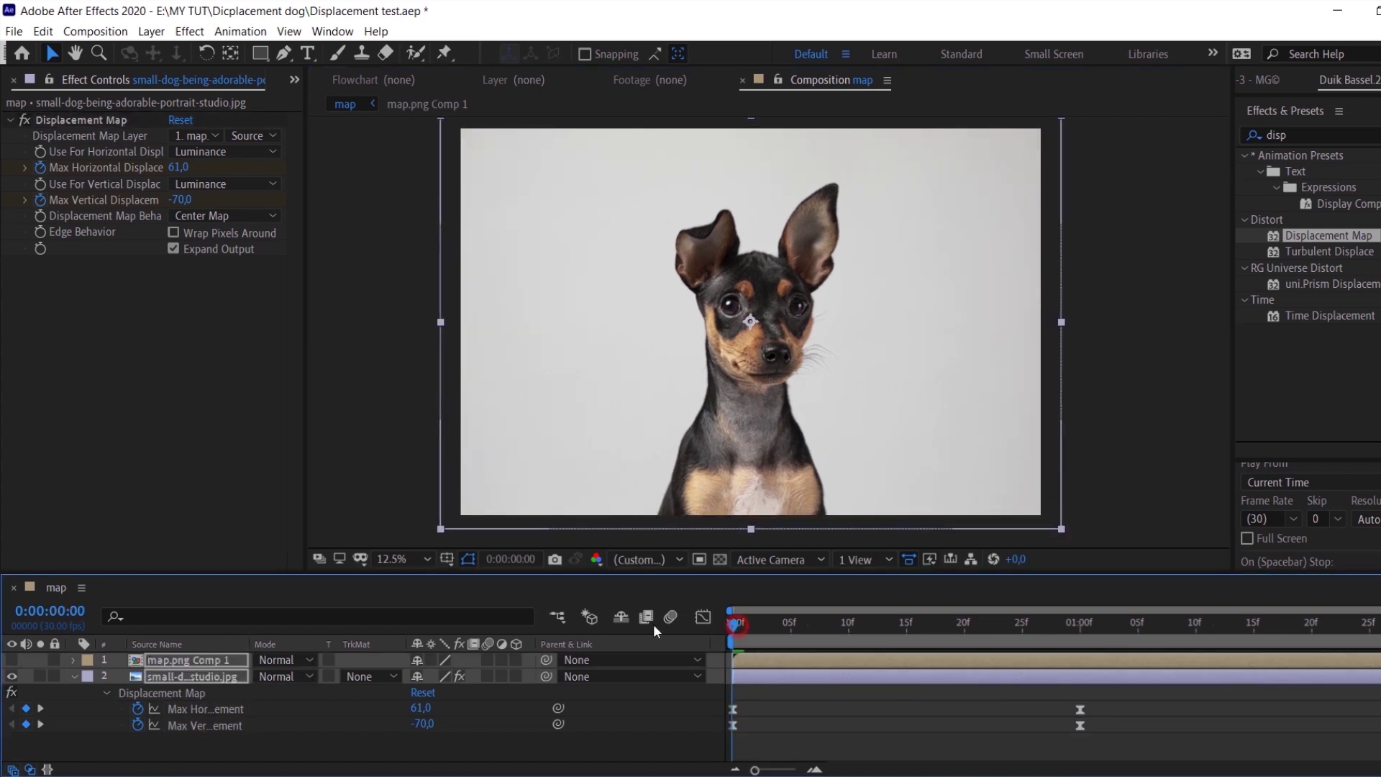
pyautogui.press('space')
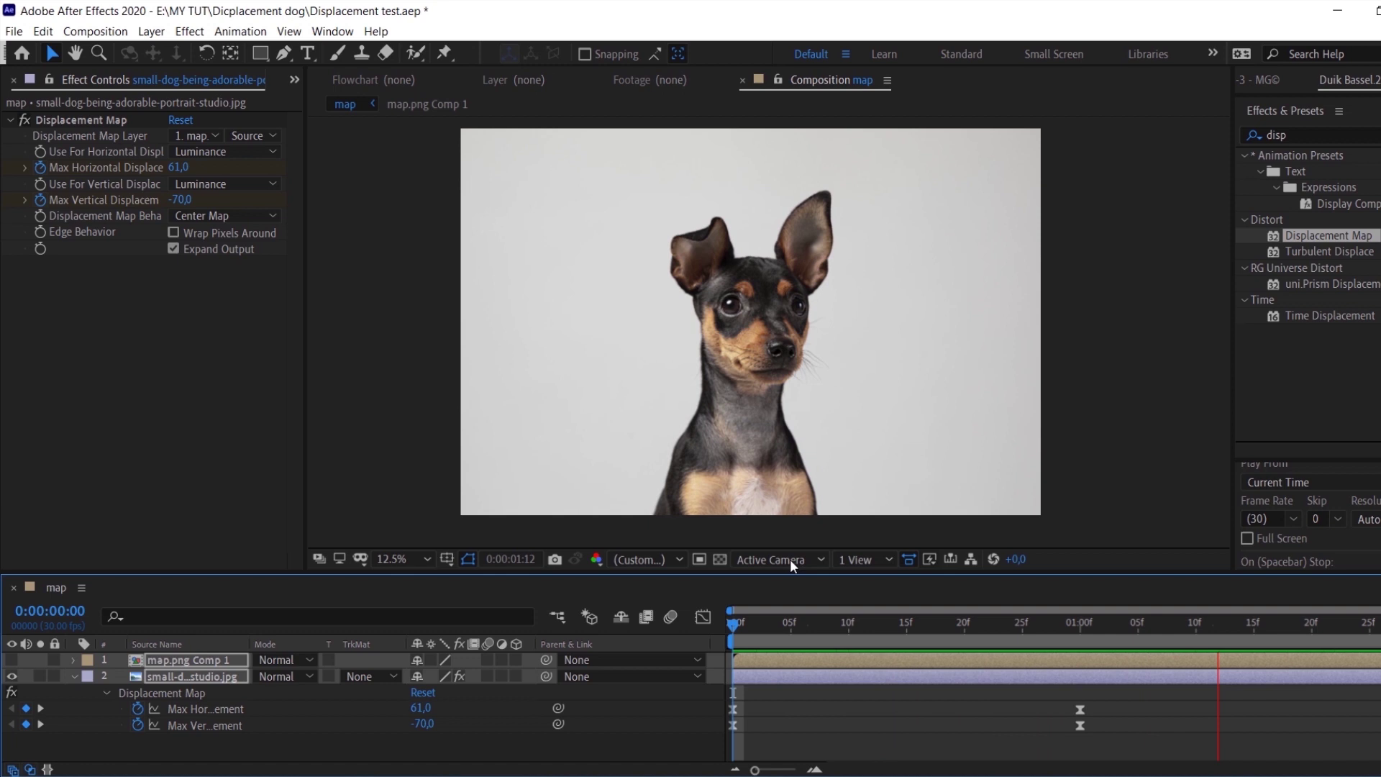
pyautogui.press('space')
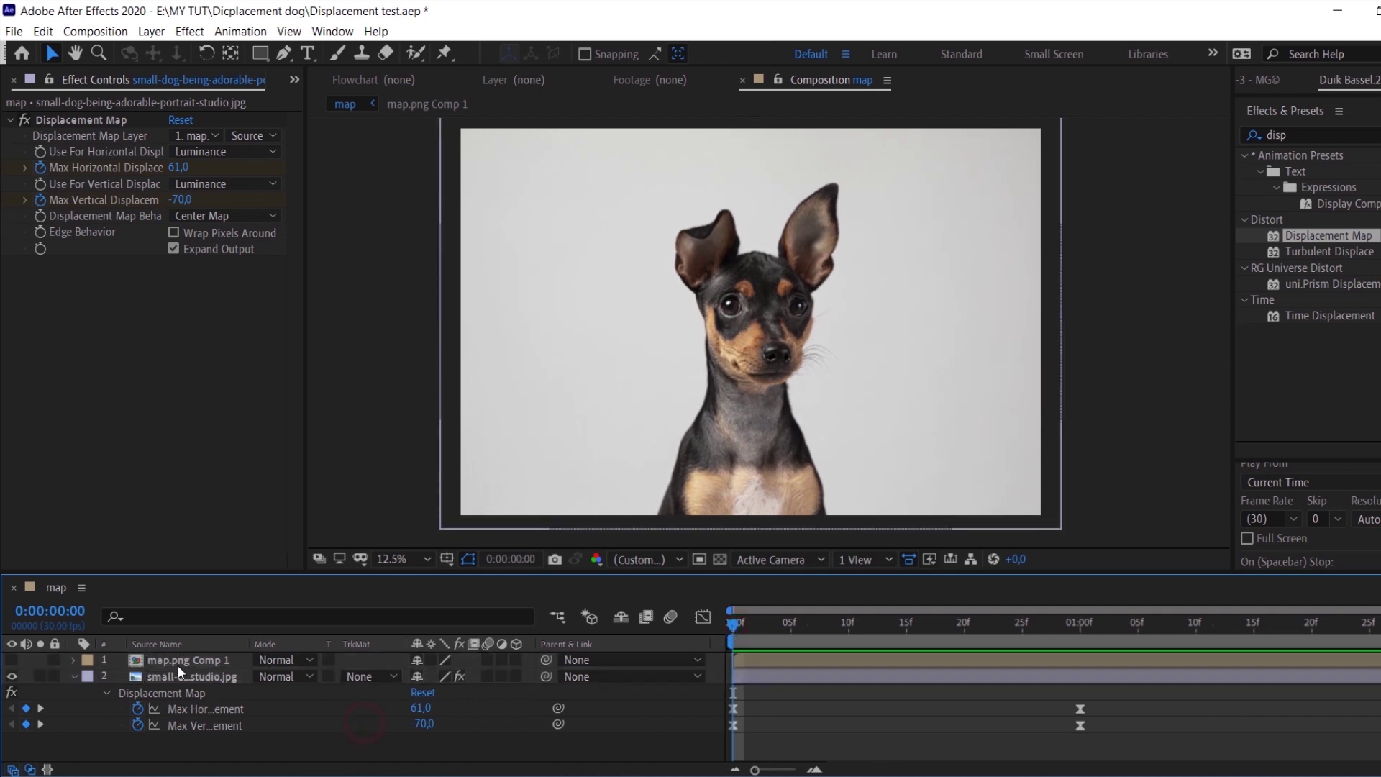
# - Turn off Fast Box Blur on map.png inside map.png Comp 1, then preview the result in the map composition
pyautogui.doubleClick(180, 661)
pyautogui.click(184, 659)
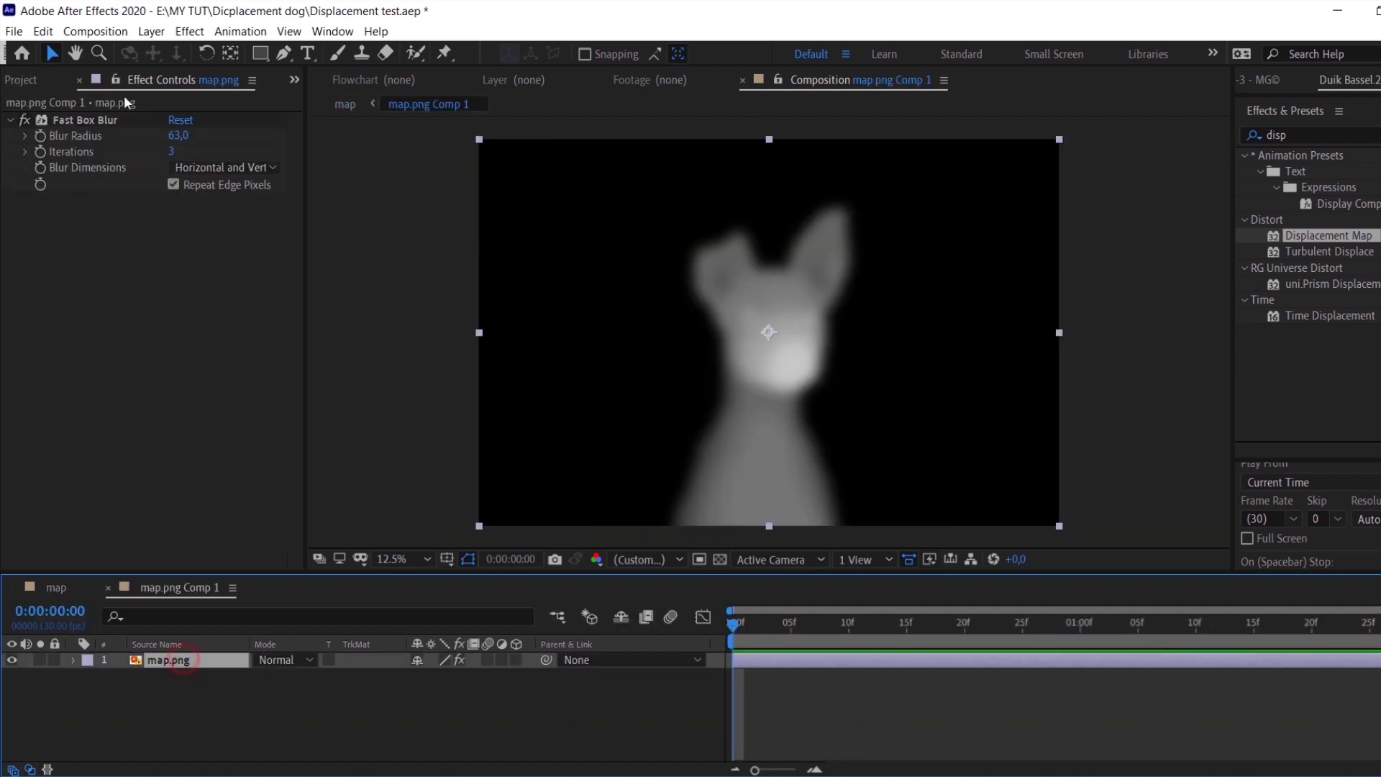
pyautogui.click(25, 120)
pyautogui.click(56, 587)
pyautogui.press('space')
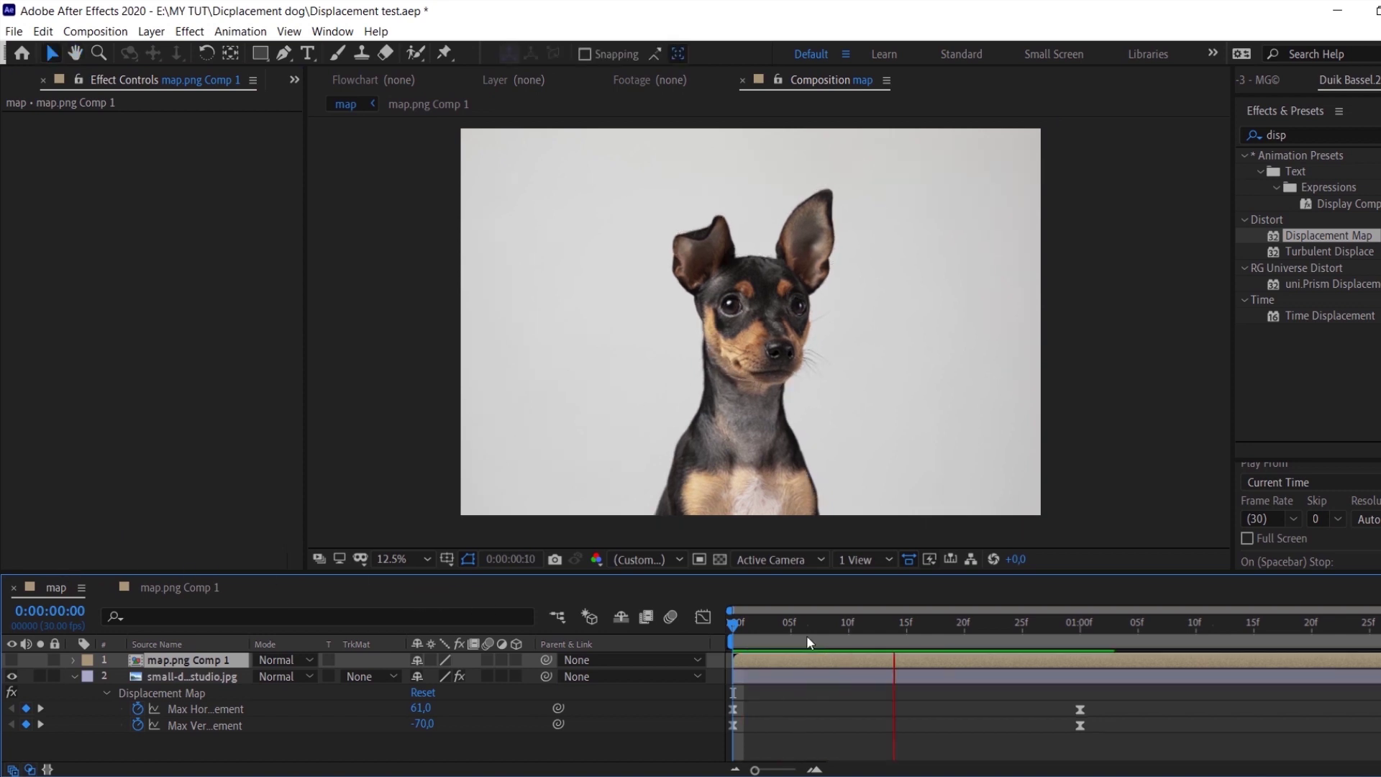
# - Turn Fast Box Blur back on for map.png inside map.png Comp 1 with a 21 blur radius, and scrub the result in the map composition
pyautogui.click(169, 590)
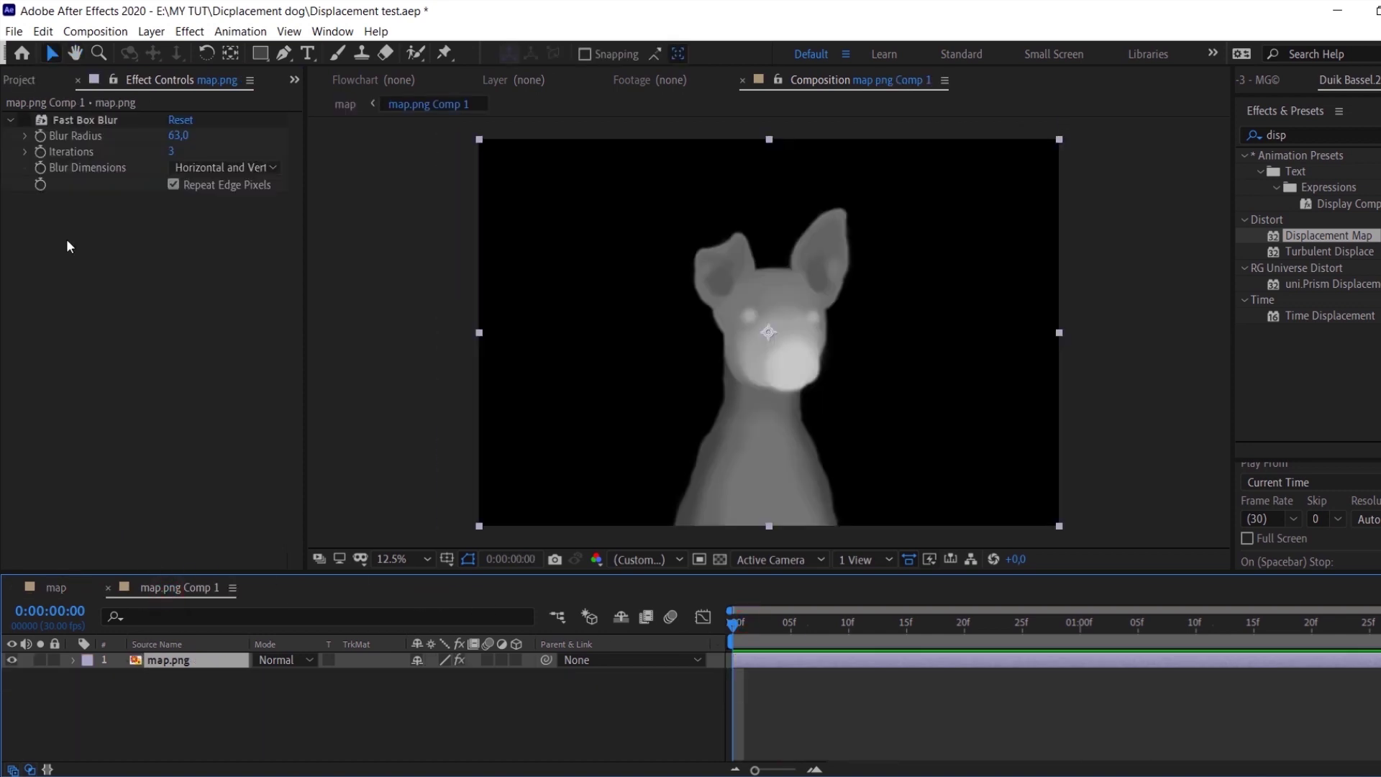
pyautogui.click(24, 120)
pyautogui.moveTo(179, 136); pyautogui.dragTo(153, 148)
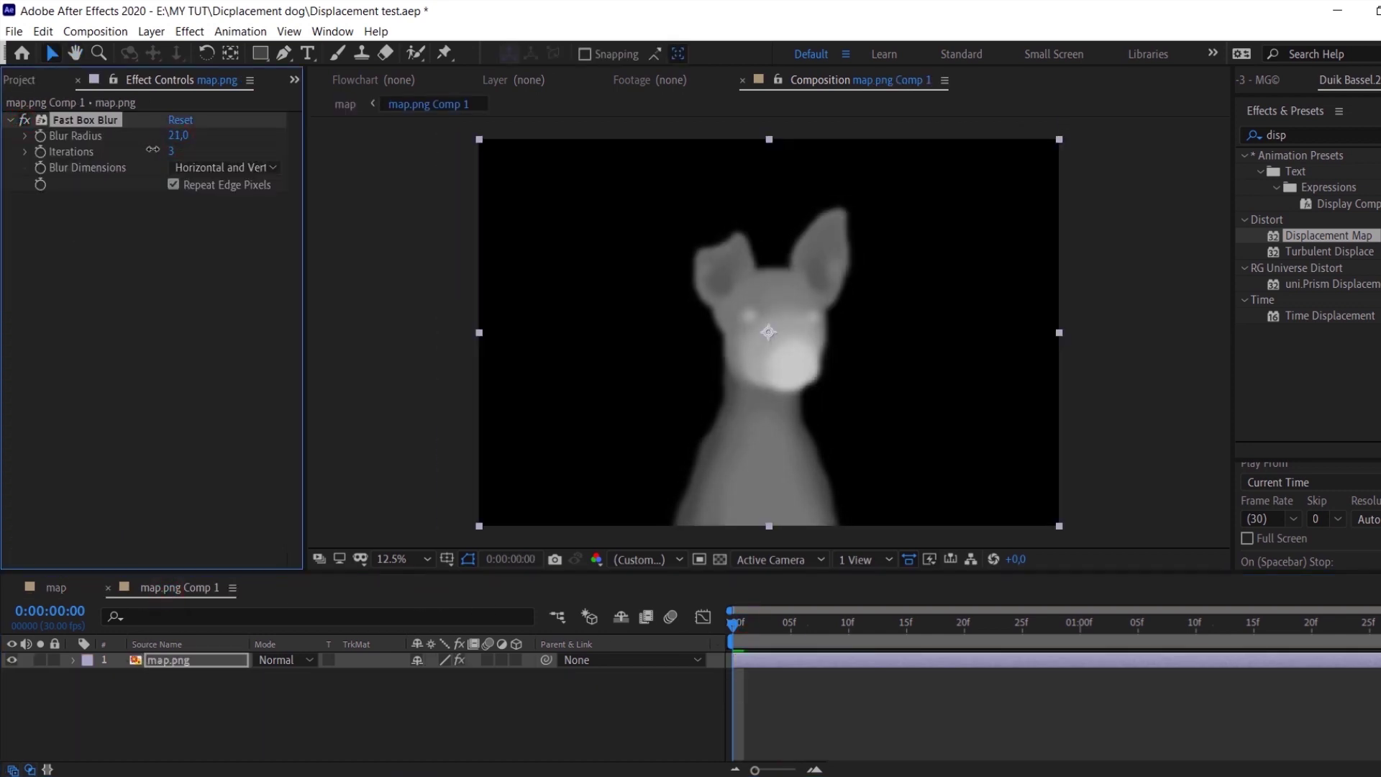
pyautogui.click(56, 587)
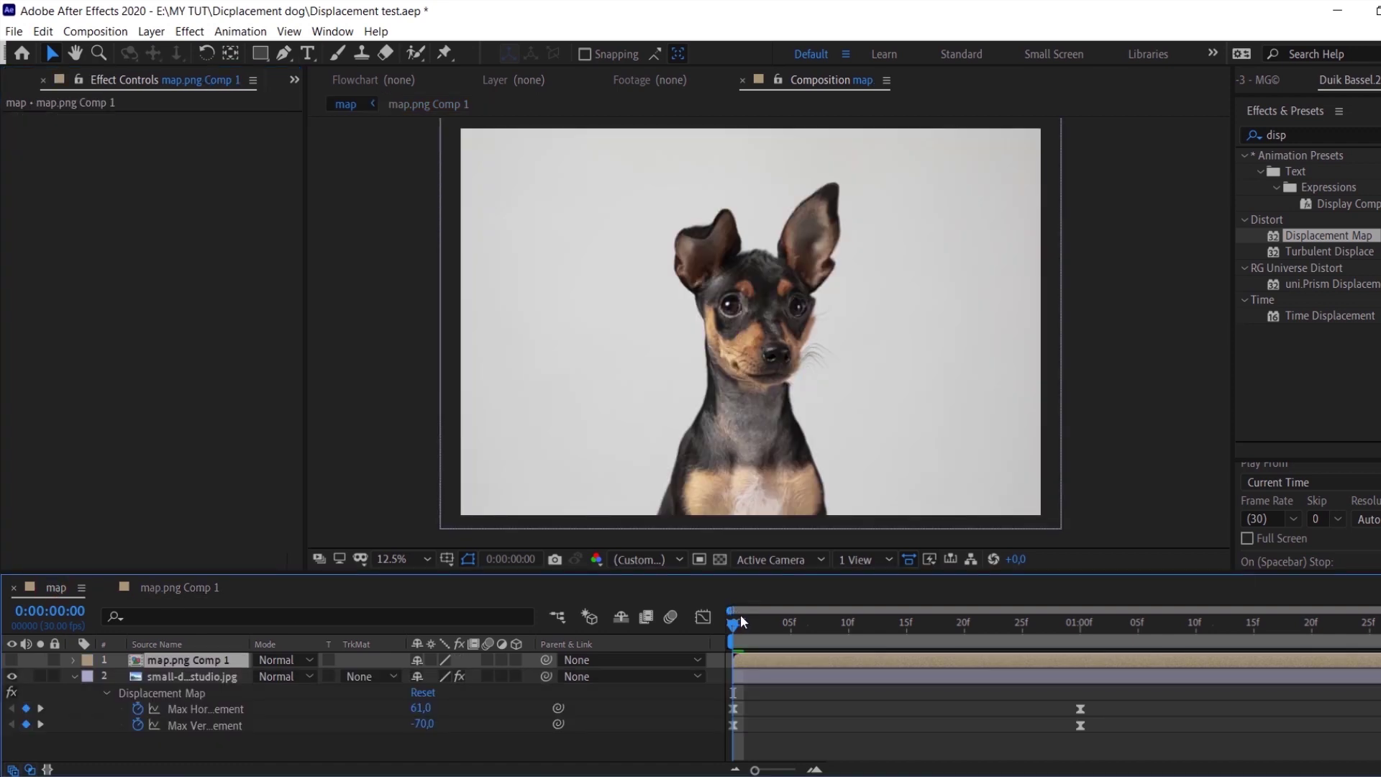
pyautogui.moveTo(740, 614); pyautogui.dragTo(1115, 654)
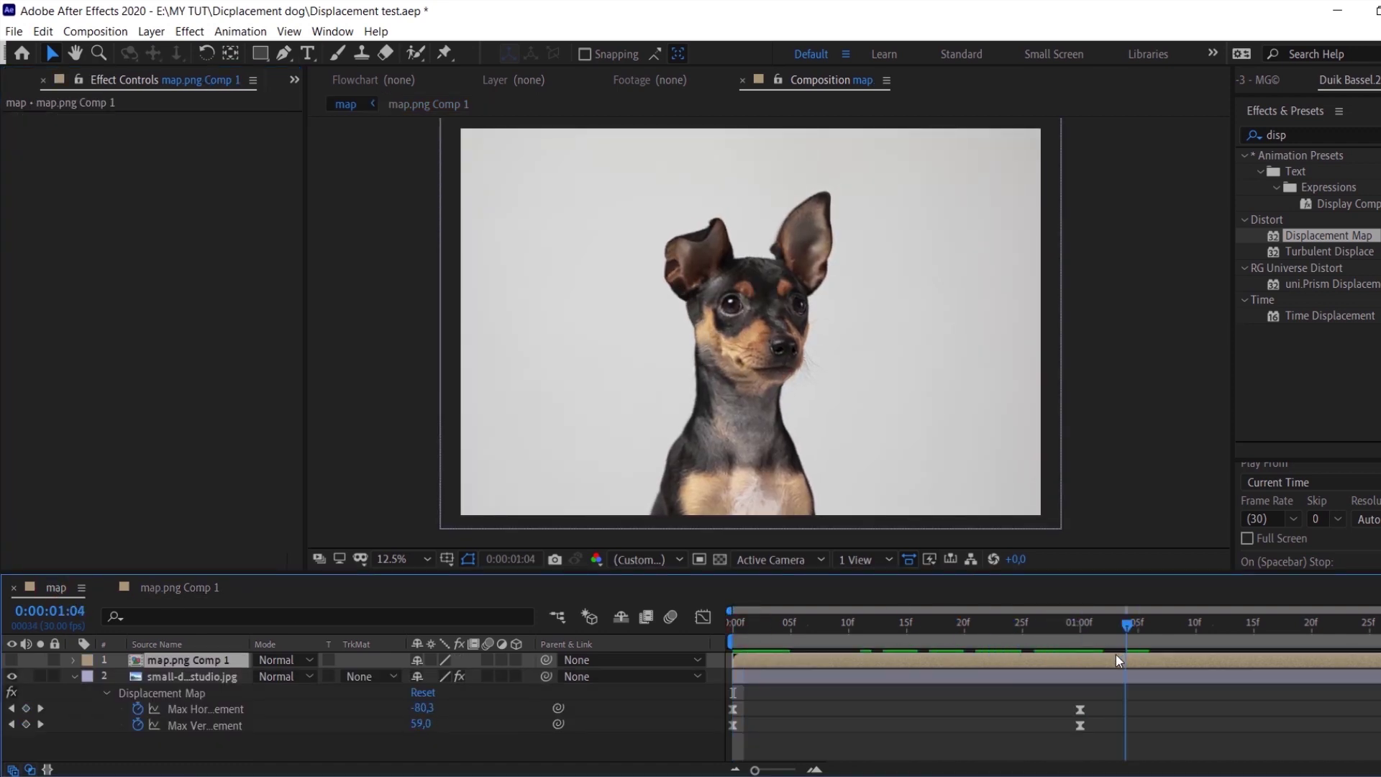
# - Switch to map.psd in Photoshop, brush darker shading over the folded ear on Слой 6, and set that layer's fill to 47%
pyautogui.click(180, 587)
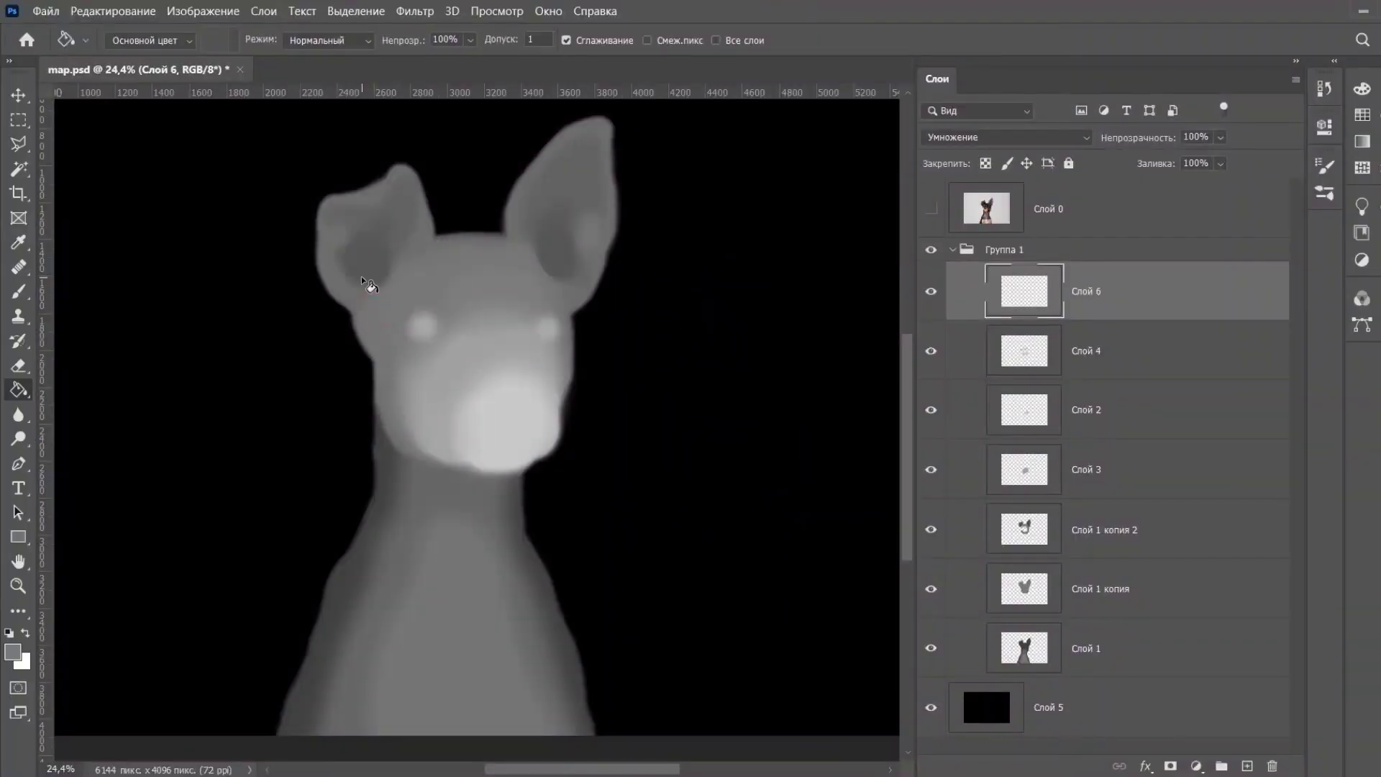
pyautogui.click(15, 299)
pyautogui.moveTo(360, 240); pyautogui.dragTo(320, 265)
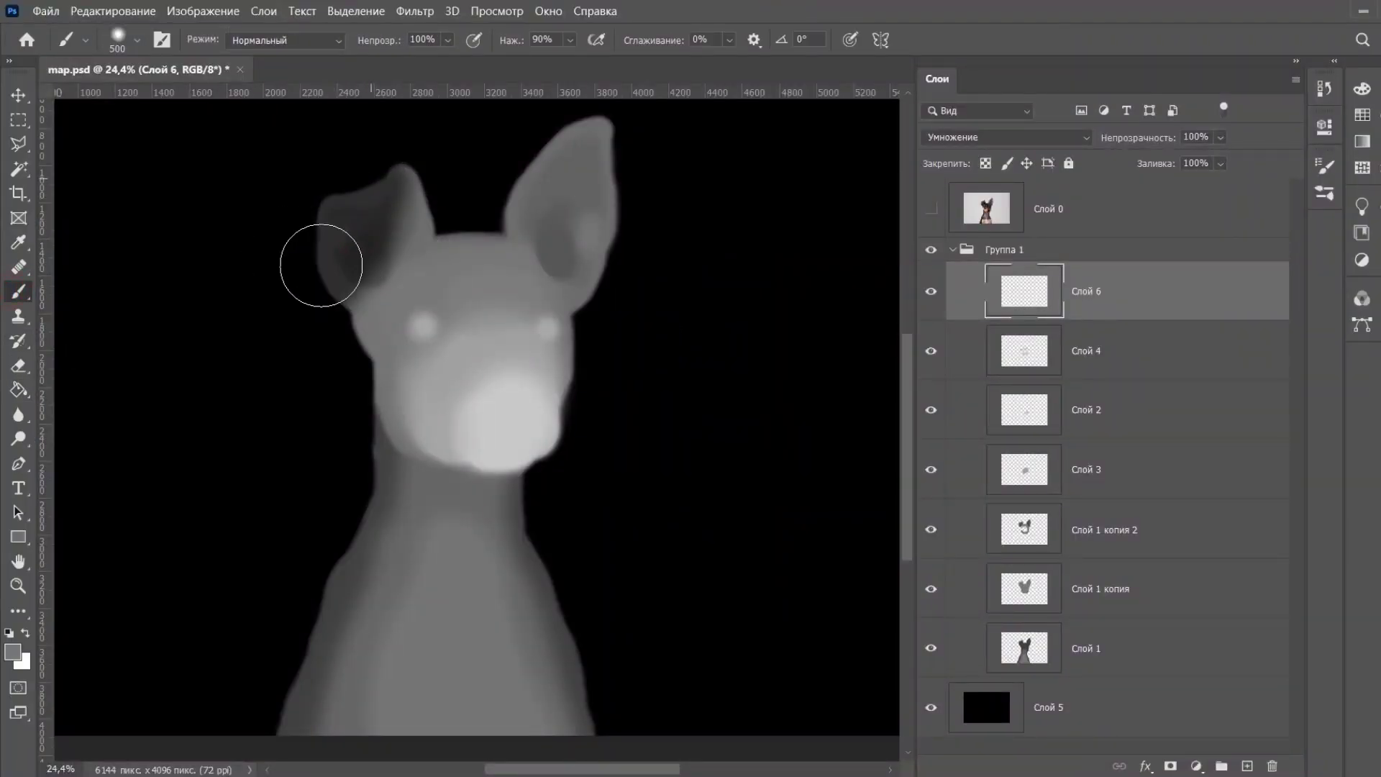
pyautogui.click(1221, 163)
pyautogui.moveTo(1252, 193); pyautogui.dragTo(1194, 193)
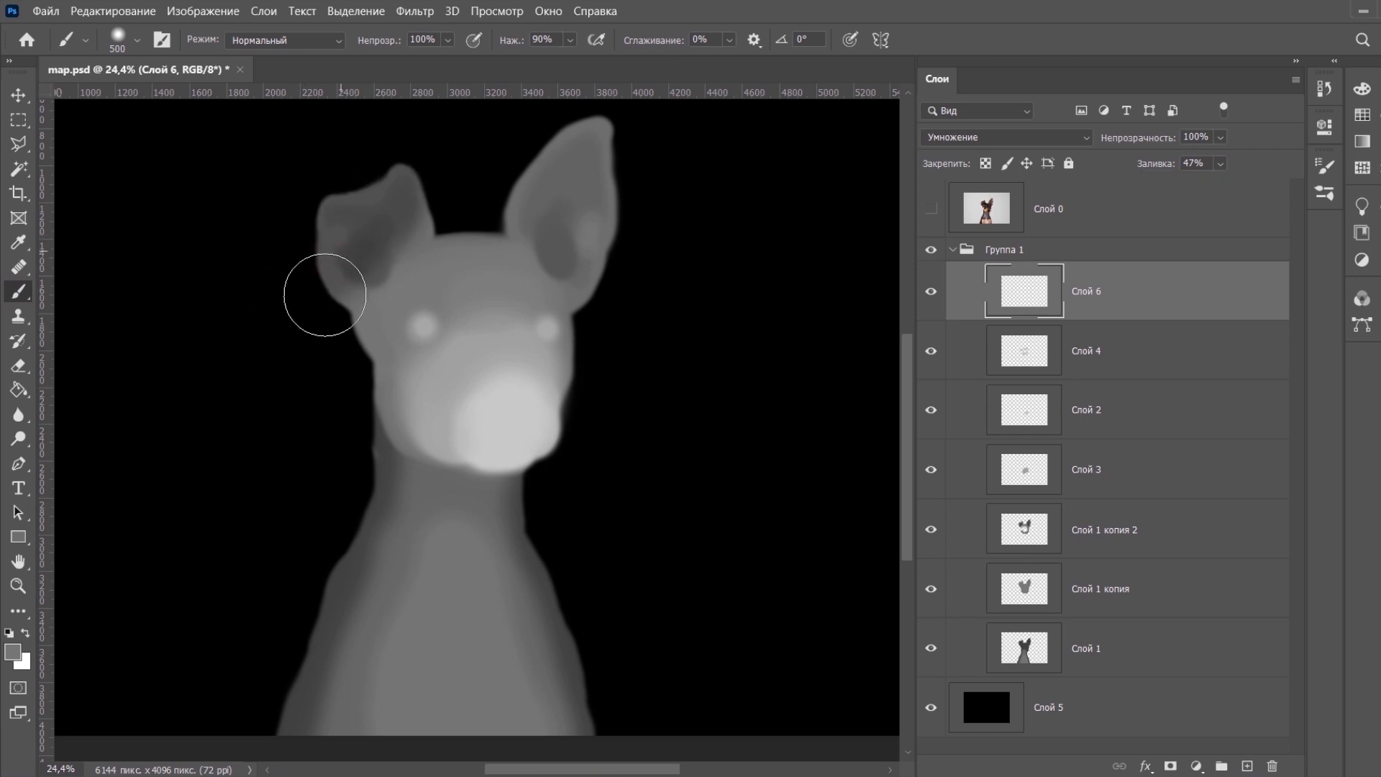
pyautogui.moveTo(449, 176)
pyautogui.mouseDown()
pyautogui.moveTo(528, 189)
pyautogui.moveTo(564, 214)
pyautogui.mouseUp()
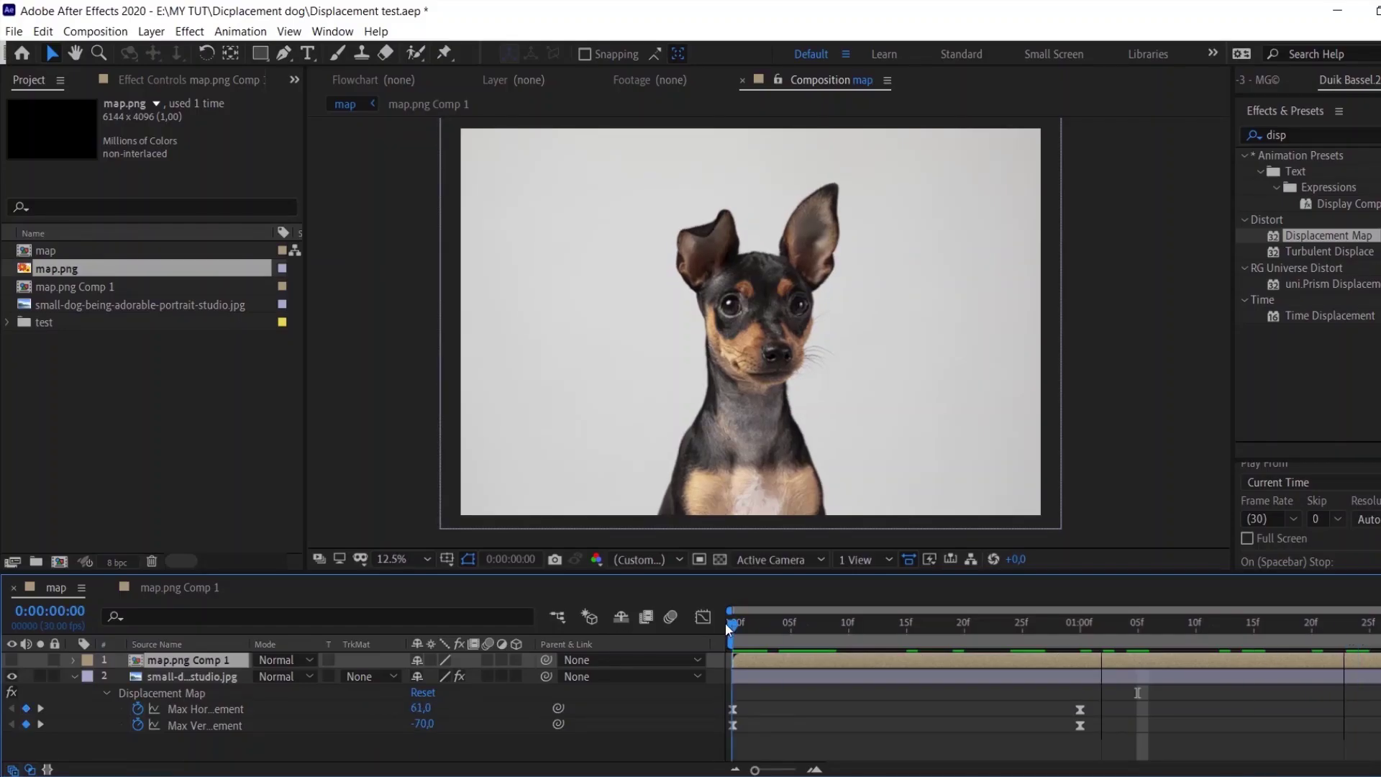
# - Back in After Effects, scrub and play the map composition to check the head movement with the revised depth map
pyautogui.moveTo(726, 622); pyautogui.dragTo(1067, 661)
pyautogui.press('space')
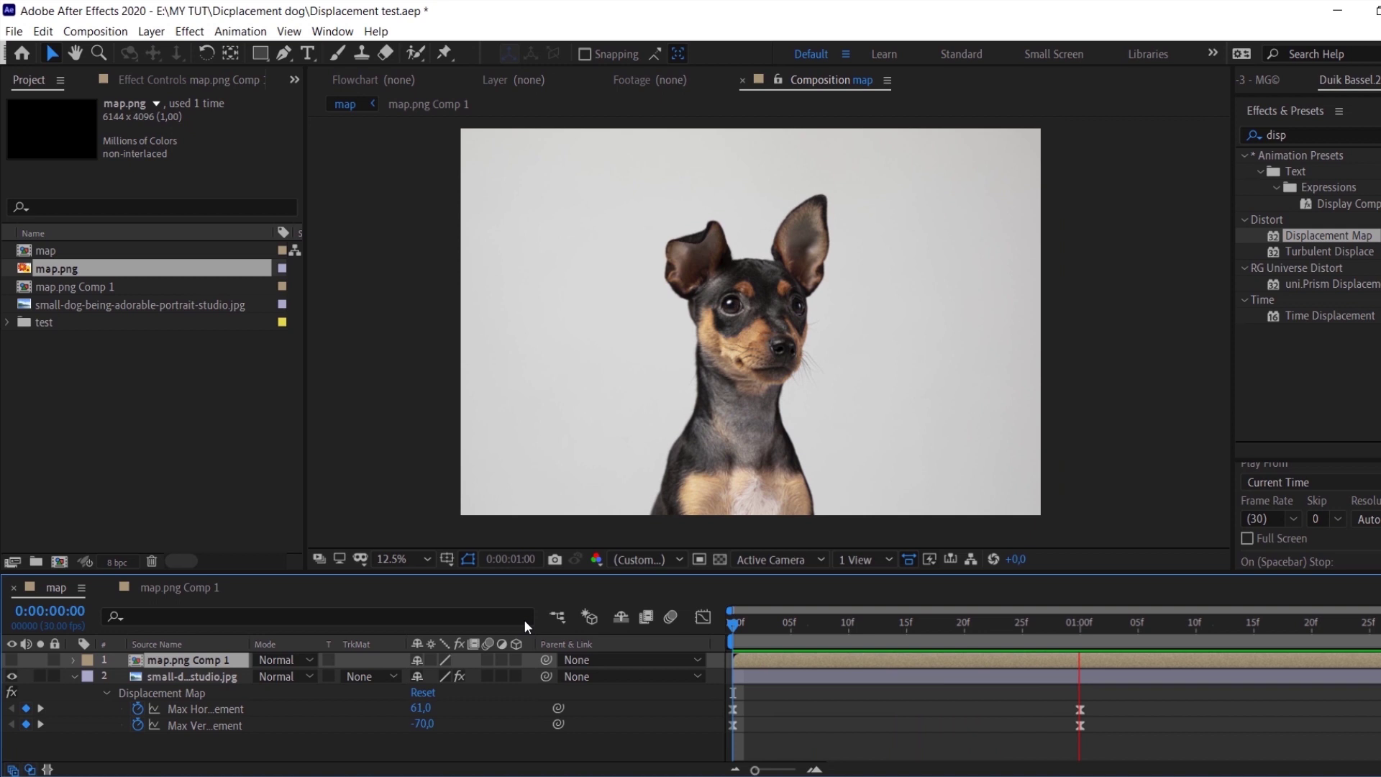
pyautogui.click(741, 623)
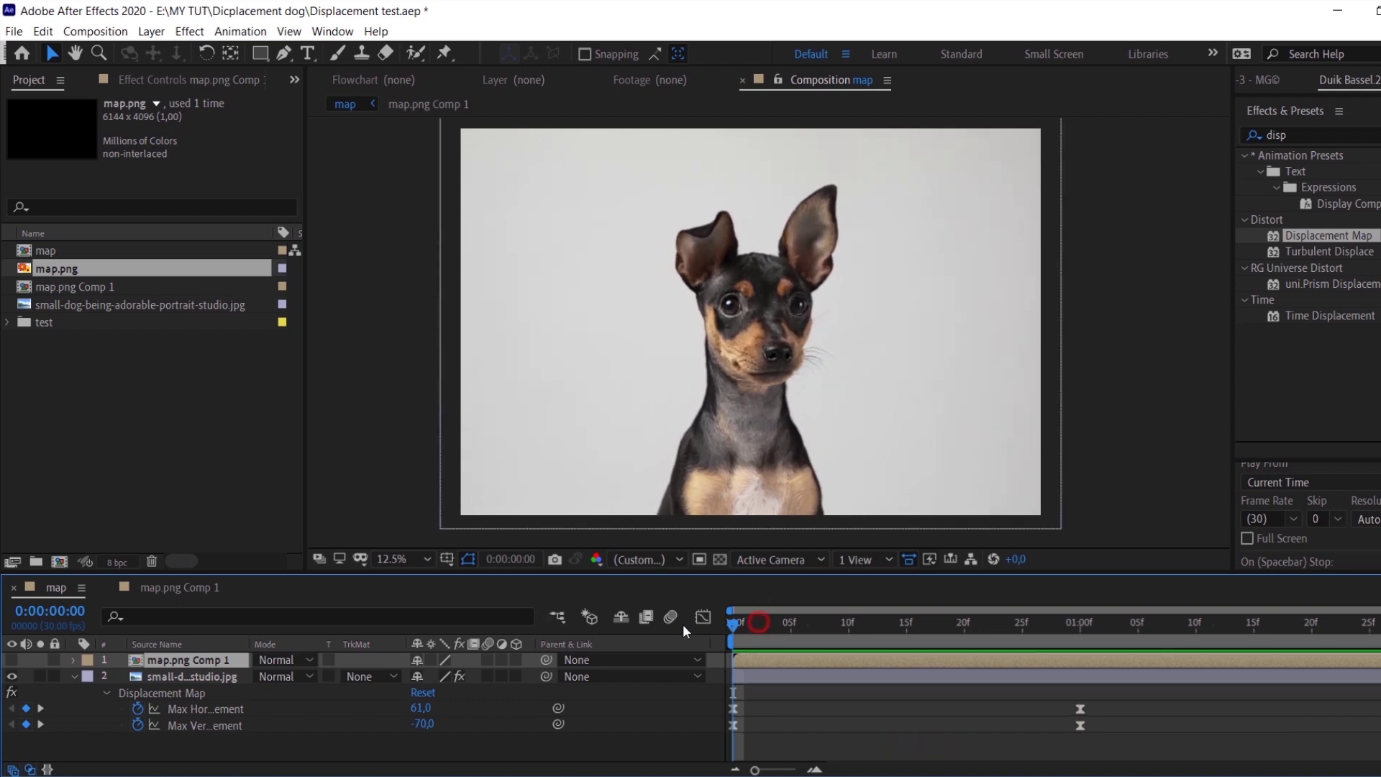
# - Slow the head movement by moving both displacement keyframes at one second further along the timeline, then play the animation
pyautogui.click(1347, 699)
pyautogui.click(192, 676)
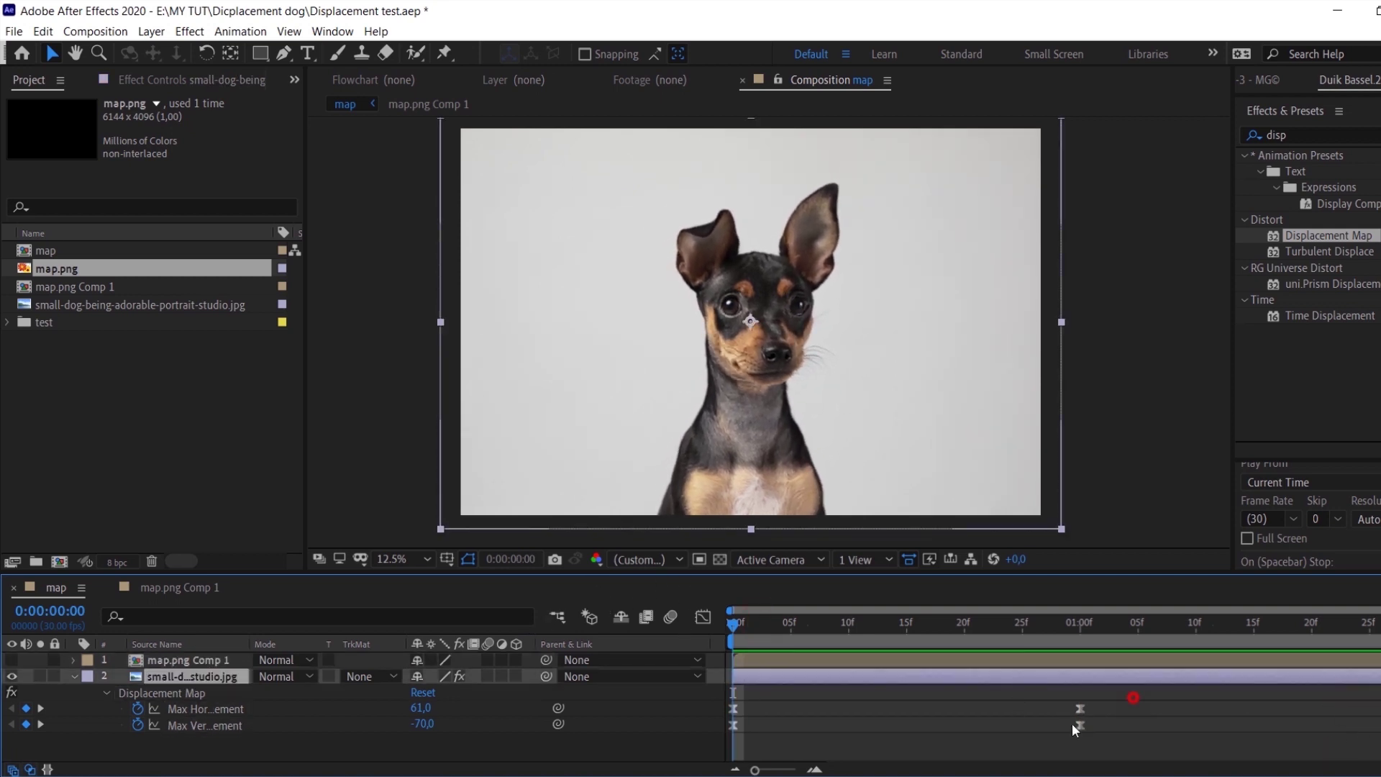
pyautogui.moveTo(1133, 697); pyautogui.dragTo(1072, 724)
pyautogui.moveTo(1077, 708); pyautogui.dragTo(1354, 707)
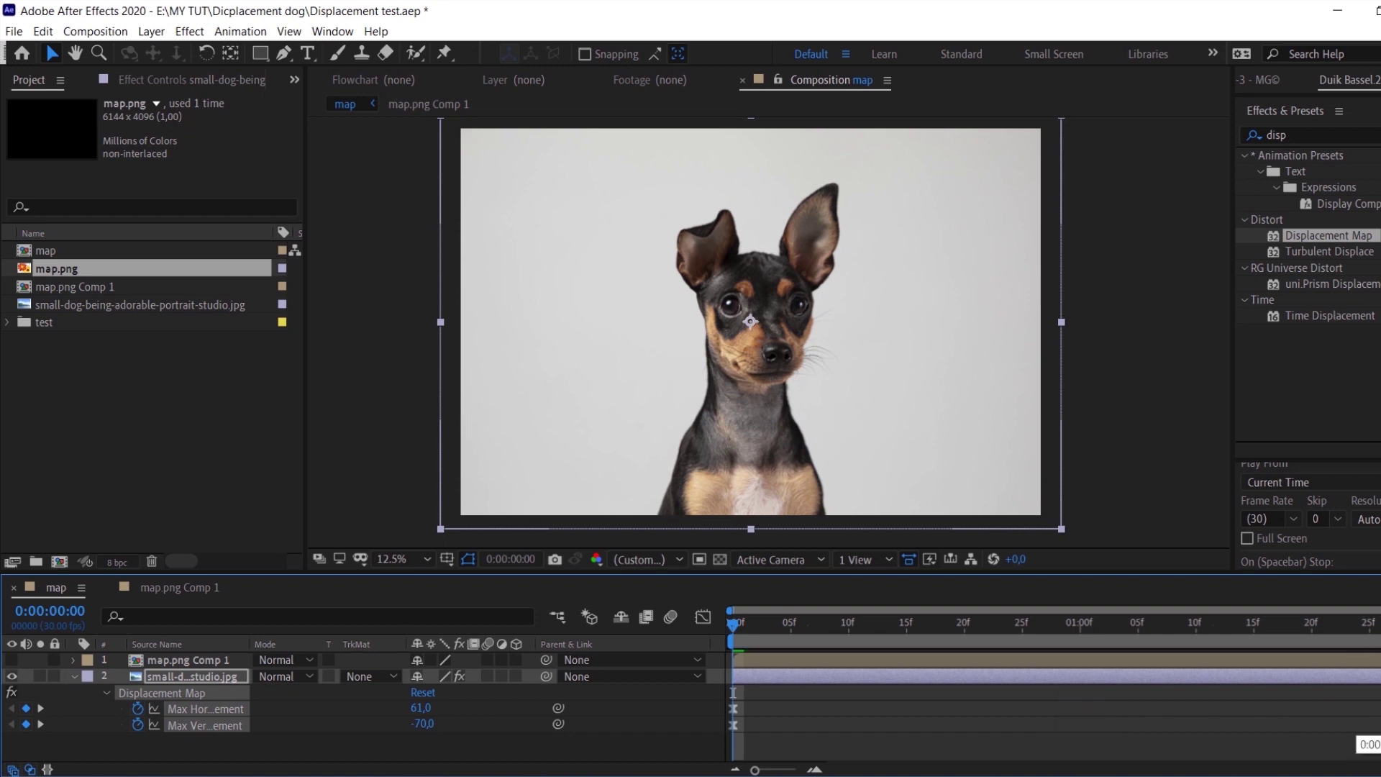
pyautogui.press('space')
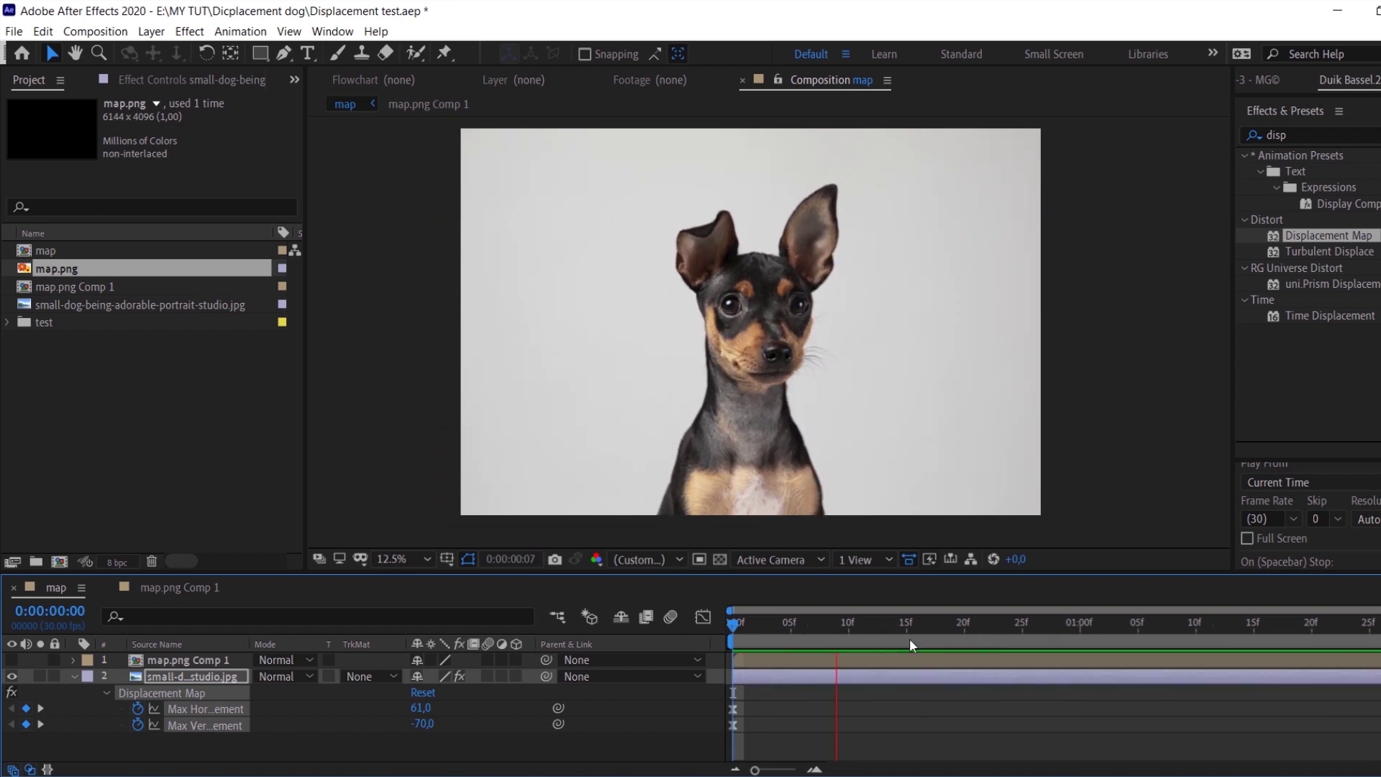